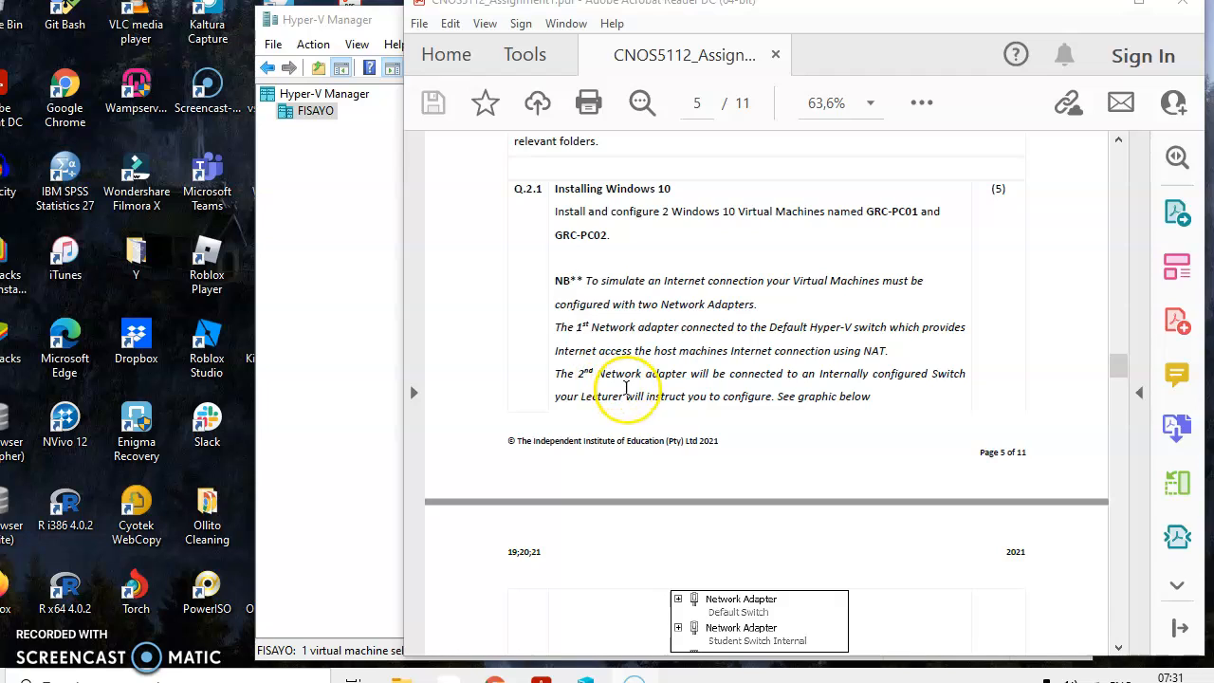
# - Read the Q.2.1 Installing Windows 10 requirements in the assignment PDF, including the network adapter graphic, and switch to Hyper-V Manager
pyautogui.click(1120, 651)
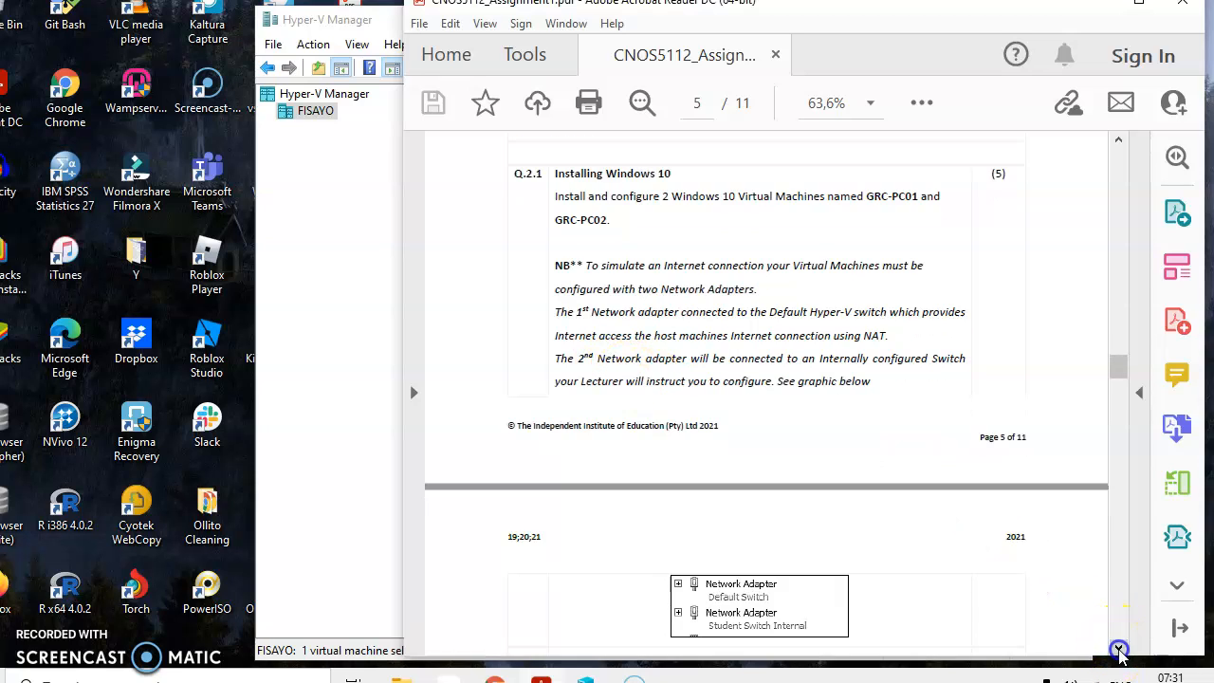
pyautogui.click(1120, 651)
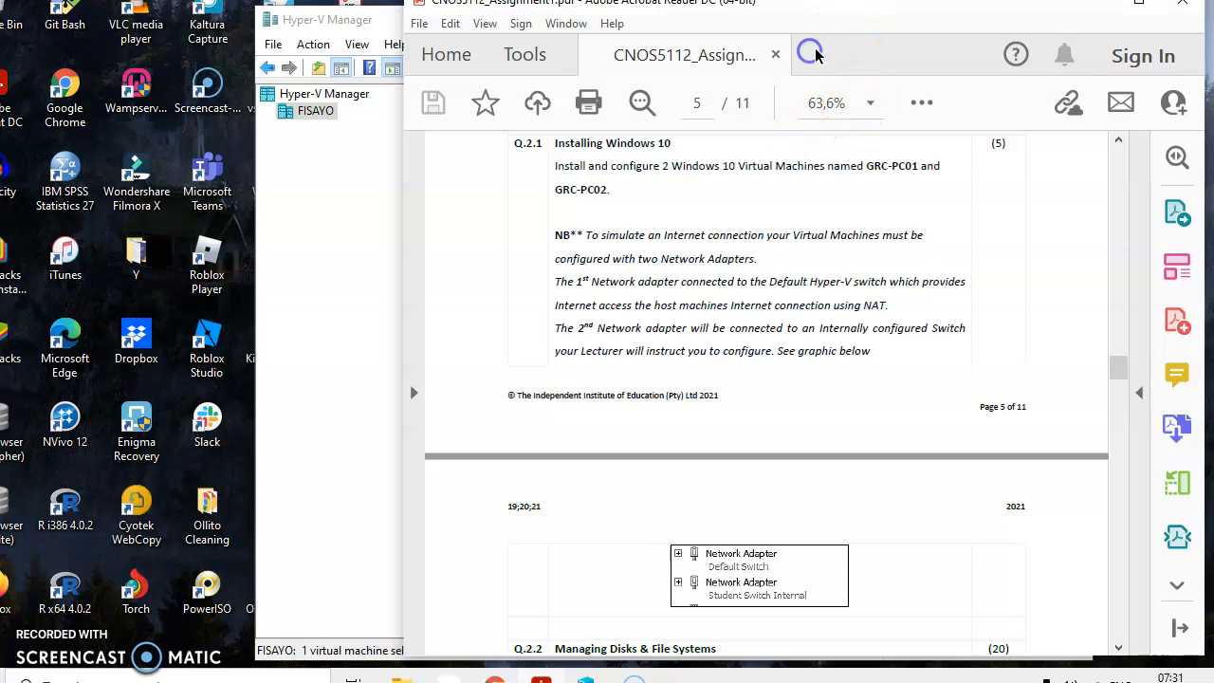
pyautogui.click(359, 164)
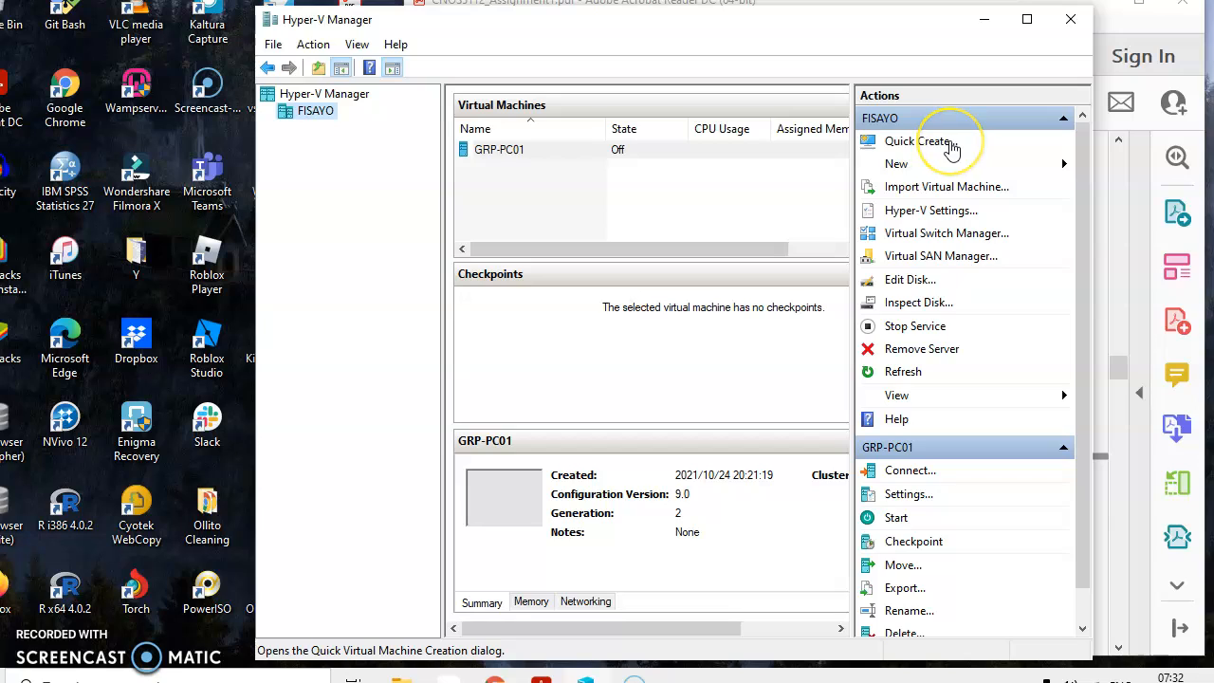
# - Start a Quick Create virtual machine from a local installation source and open the file browser for its installation media
pyautogui.click(928, 150)
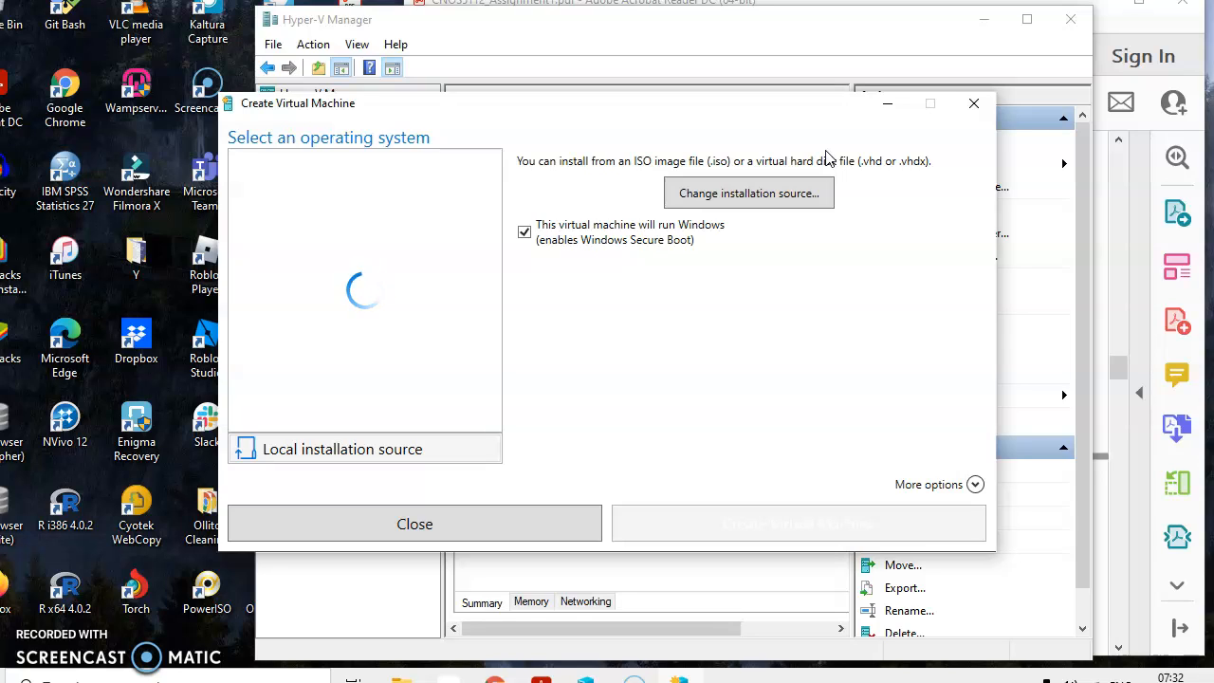
pyautogui.moveTo(732, 106); pyautogui.dragTo(542, 124)
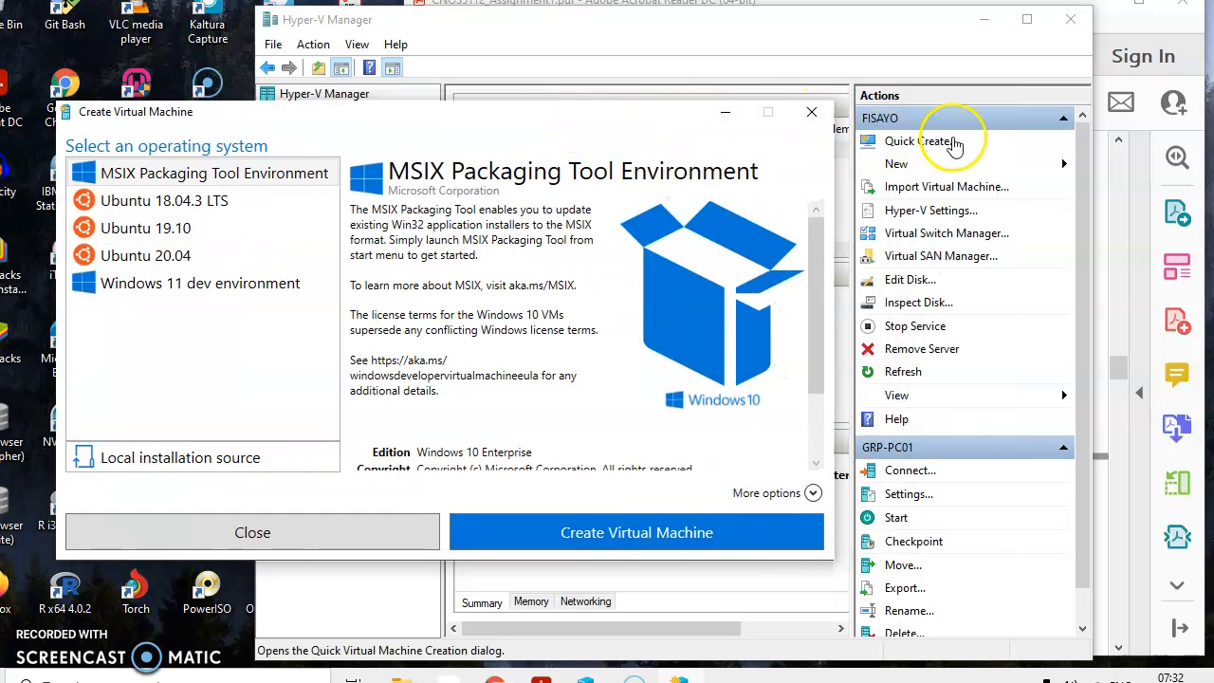
pyautogui.click(190, 462)
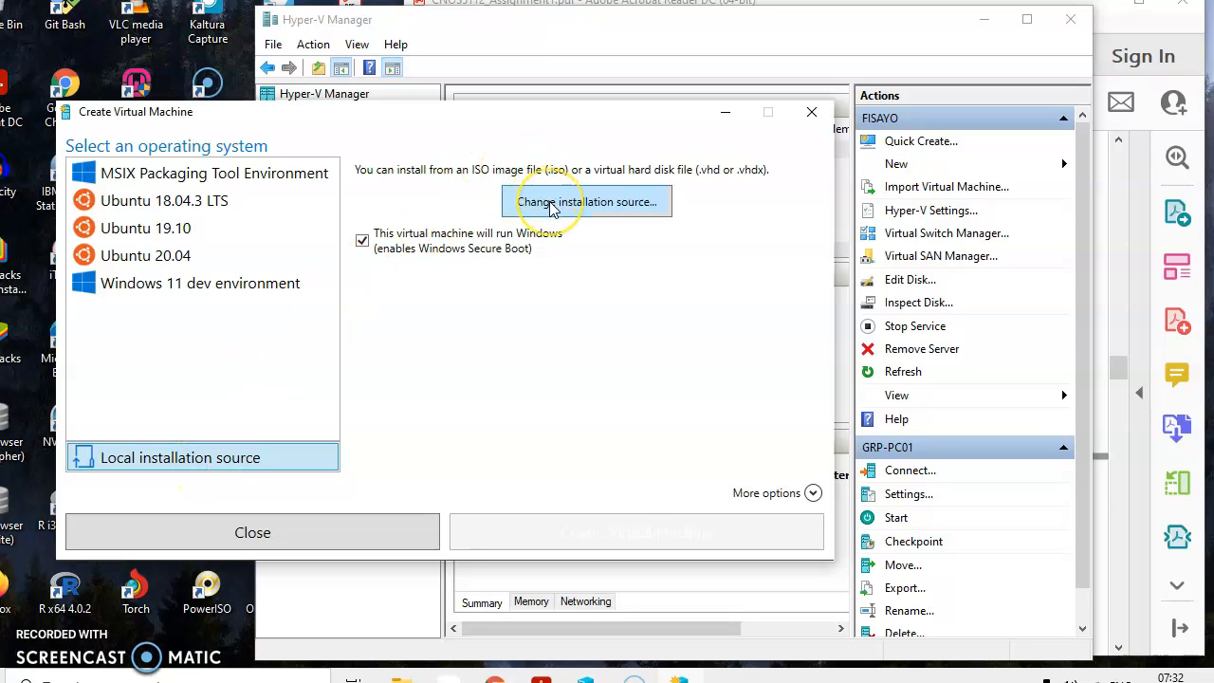
pyautogui.click(553, 206)
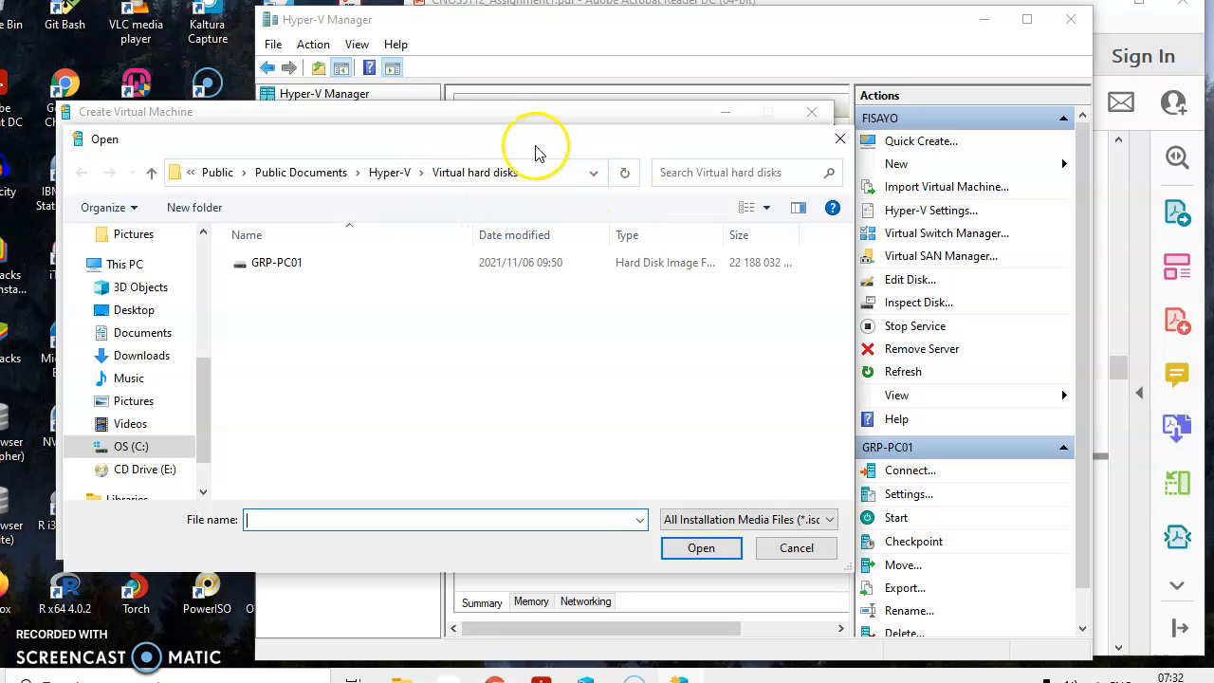
pyautogui.moveTo(527, 147); pyautogui.dragTo(678, 153)
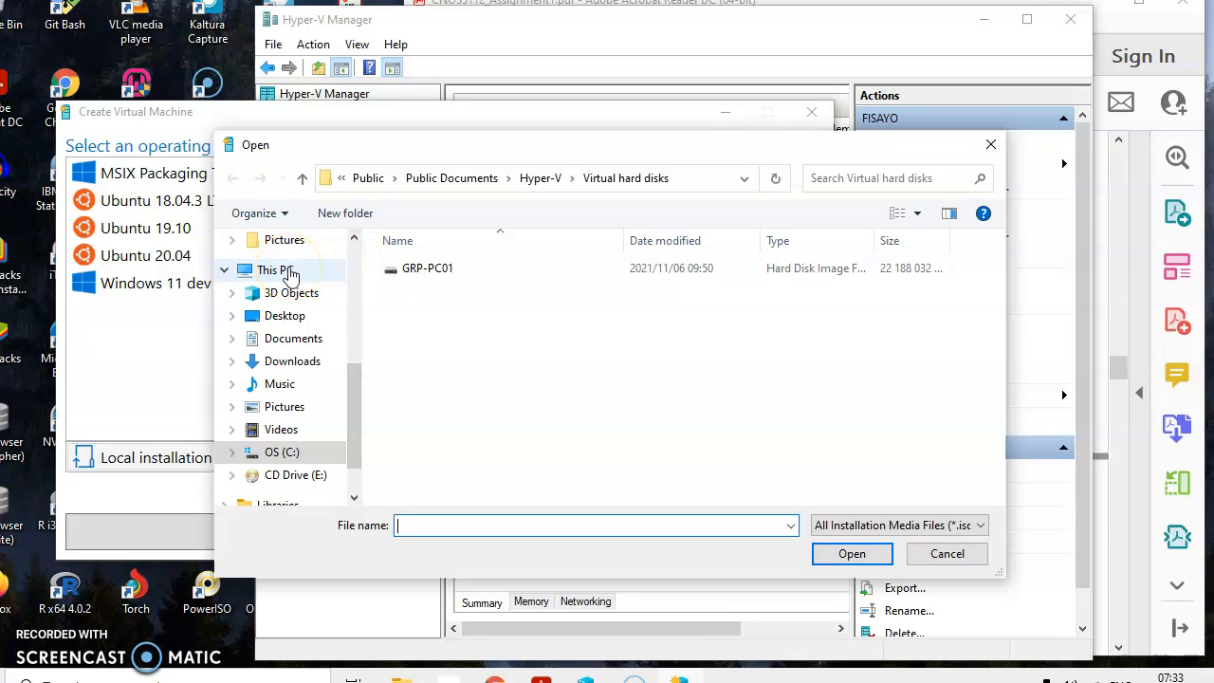
# - Browse to the OS (C:) drive under This PC for the installation media
pyautogui.click(275, 270)
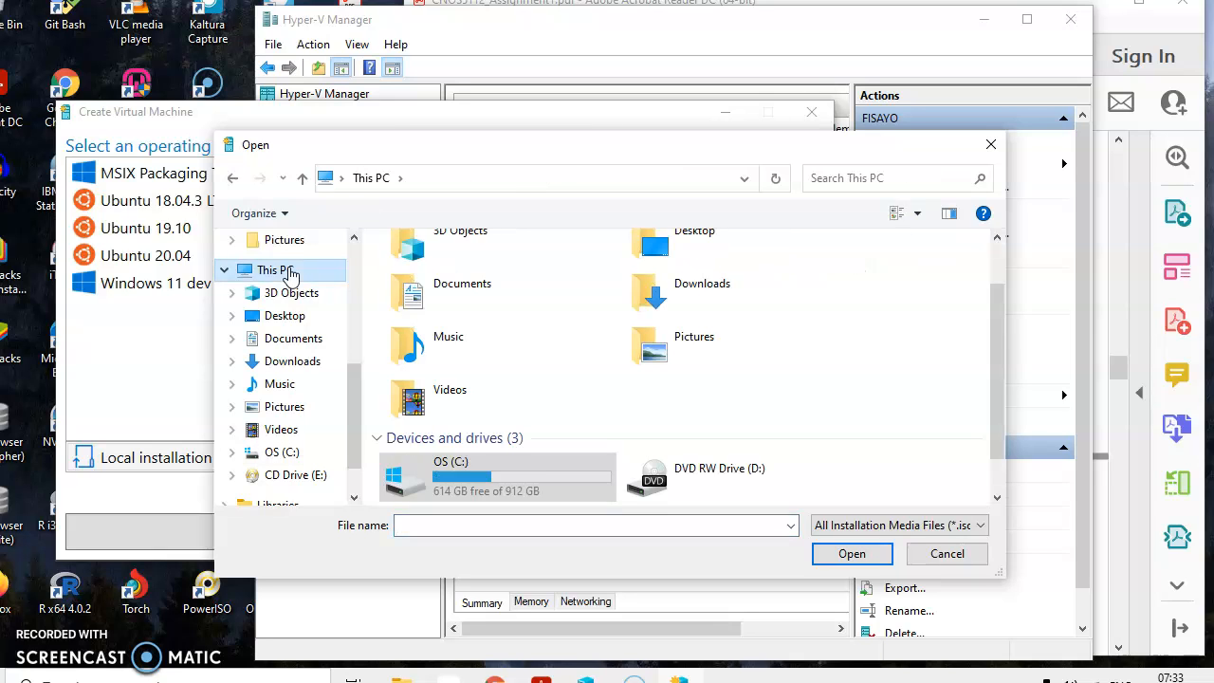
pyautogui.click(487, 486)
pyautogui.click(273, 275)
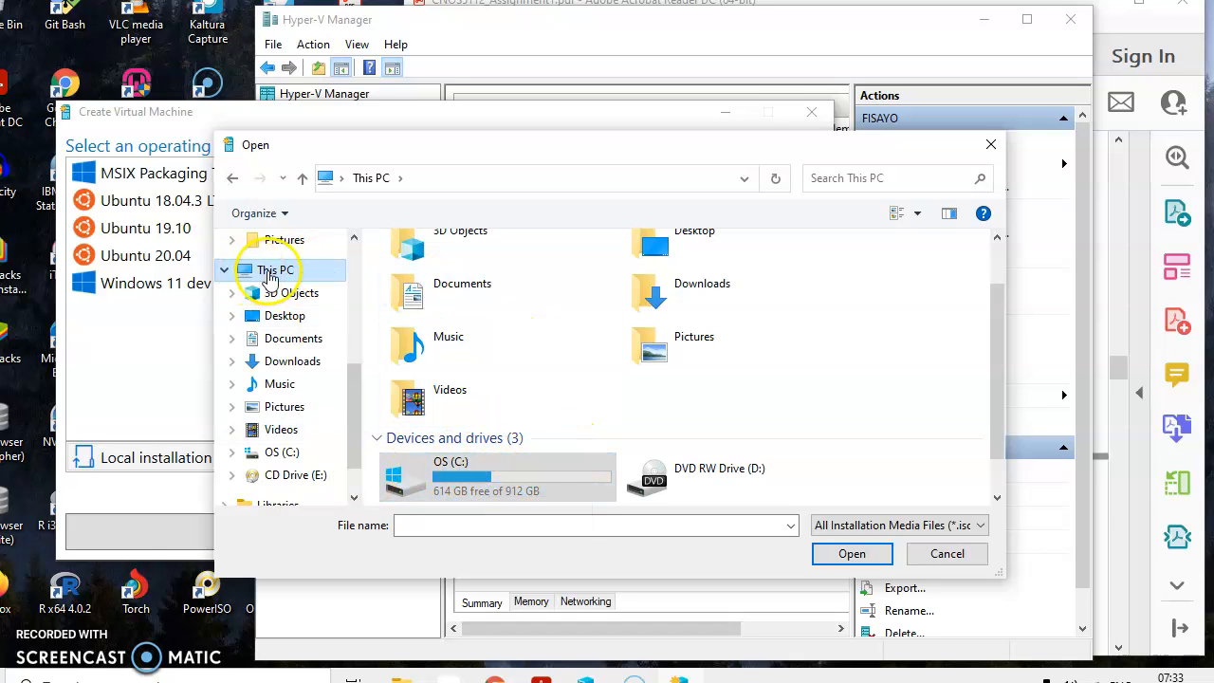
pyautogui.click(244, 273)
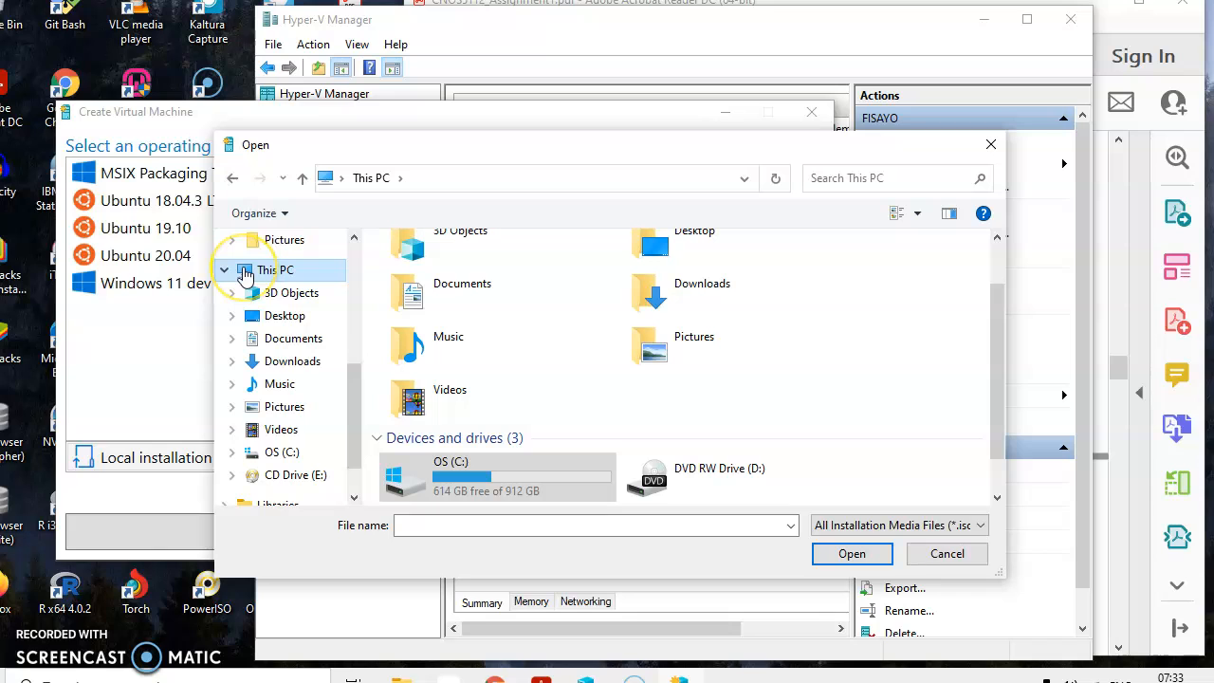
pyautogui.click(484, 482)
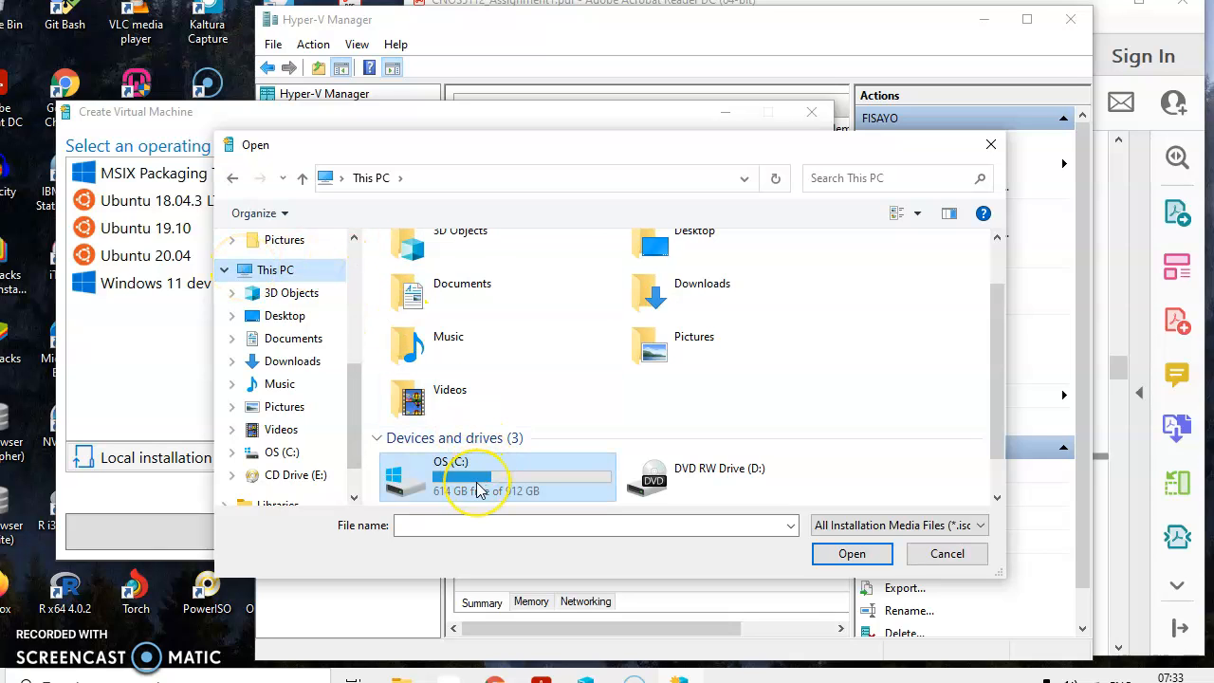
pyautogui.doubleClick(479, 488)
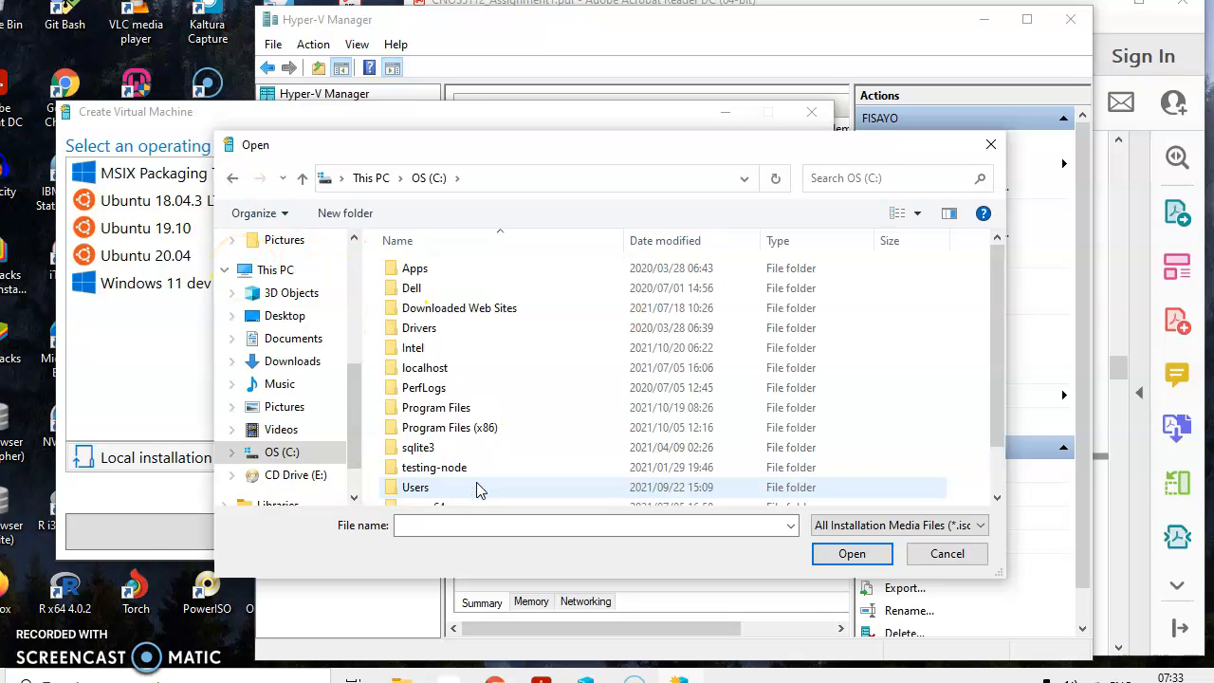
# - Open the Hyper v software folder under Users, Public, Public Downloads
pyautogui.click(423, 451)
pyautogui.click(422, 492)
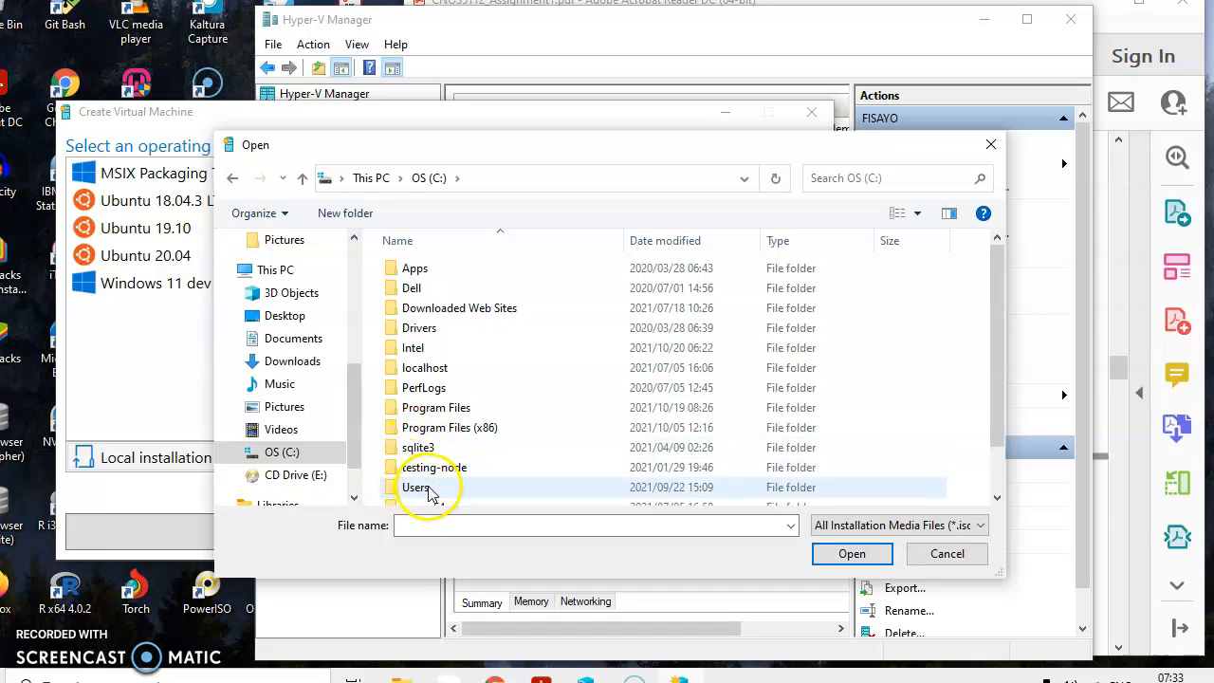
pyautogui.doubleClick(415, 490)
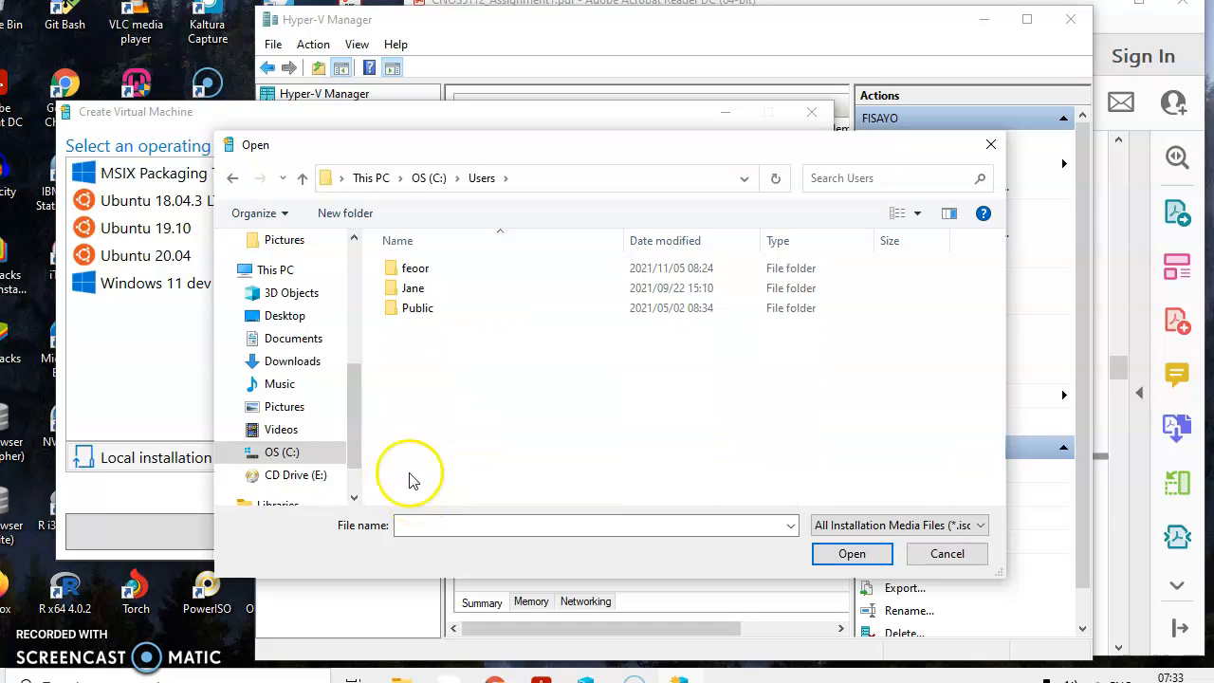
pyautogui.click(415, 322)
pyautogui.doubleClick(415, 323)
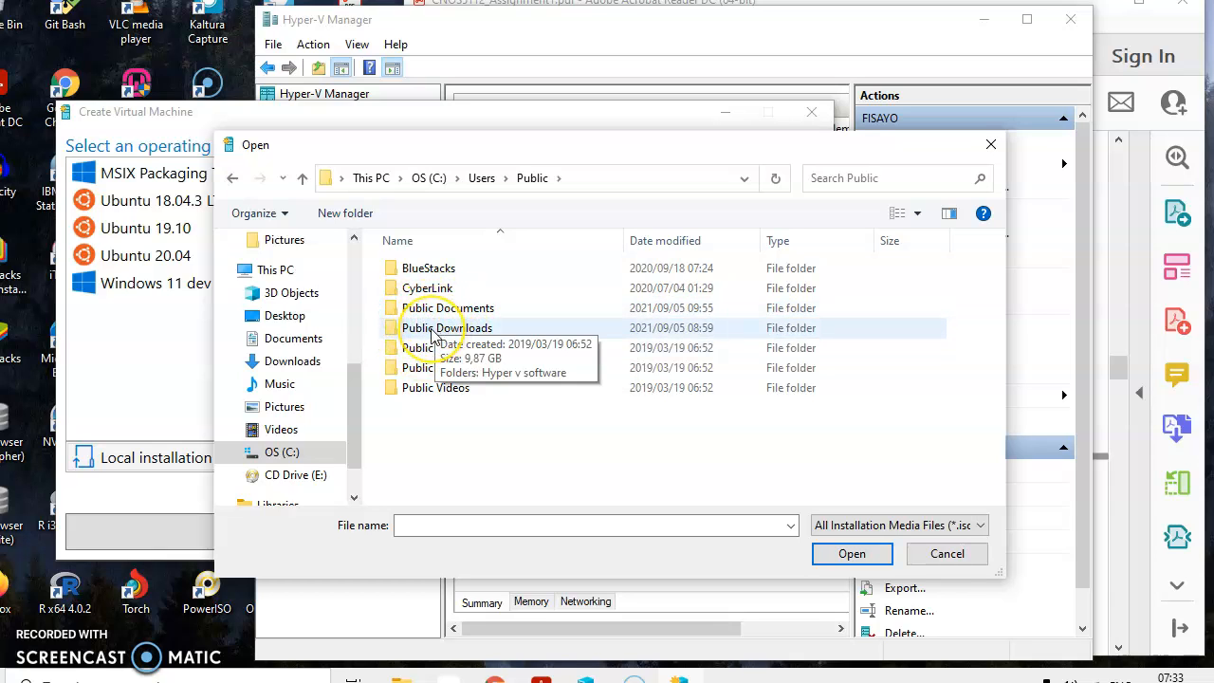
pyautogui.doubleClick(433, 330)
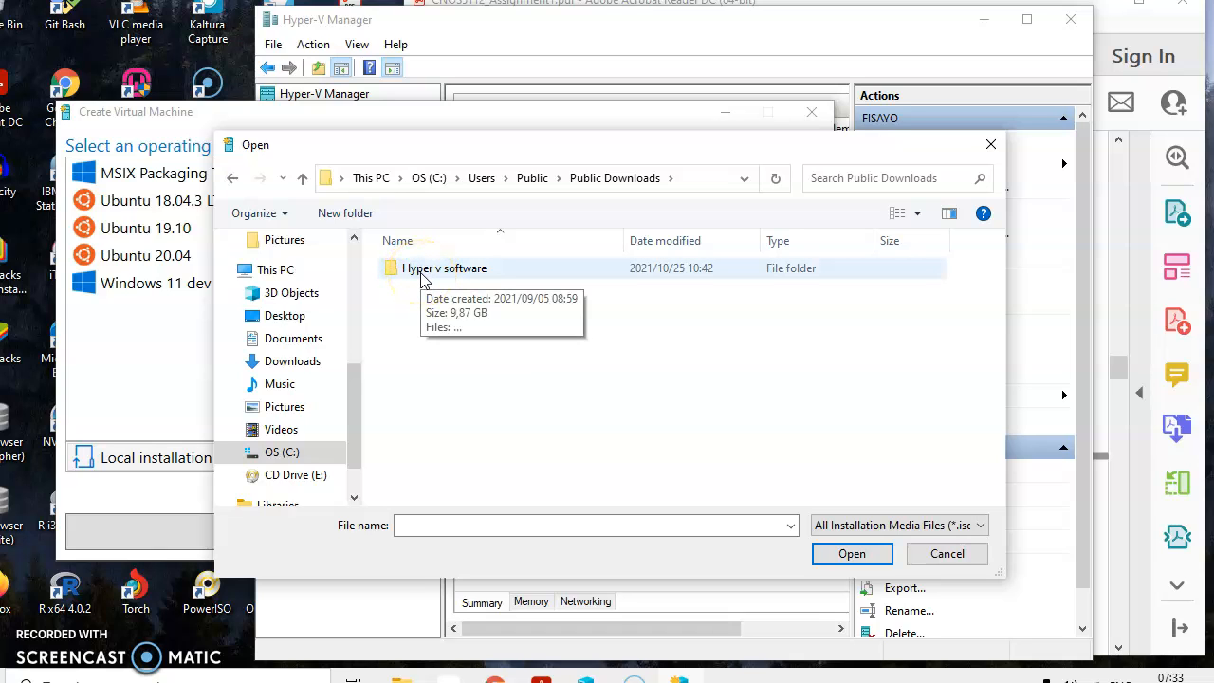
pyautogui.doubleClick(423, 275)
# - Load the Windows Server image 17763.737.190906-2324.rs5_release_svc_refresh_SERVER_EVAL_x64FRE_en-us_1.iso as the installation source
pyautogui.click(526, 275)
pyautogui.click(437, 290)
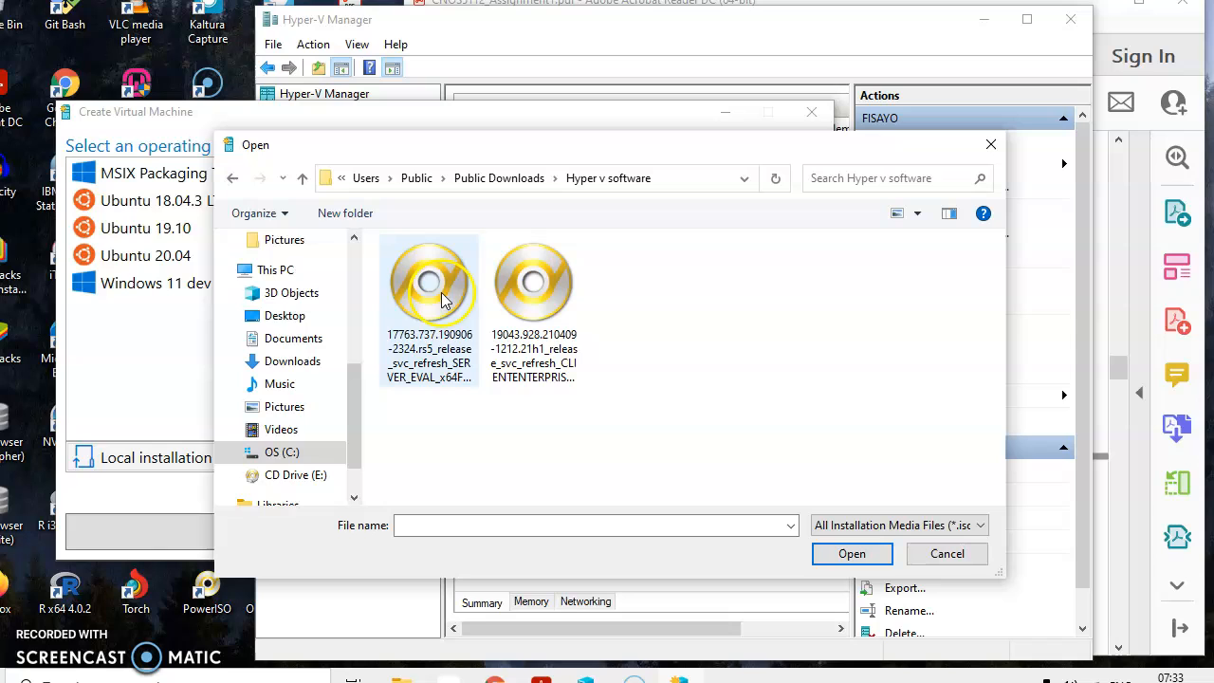
pyautogui.click(413, 322)
pyautogui.click(854, 556)
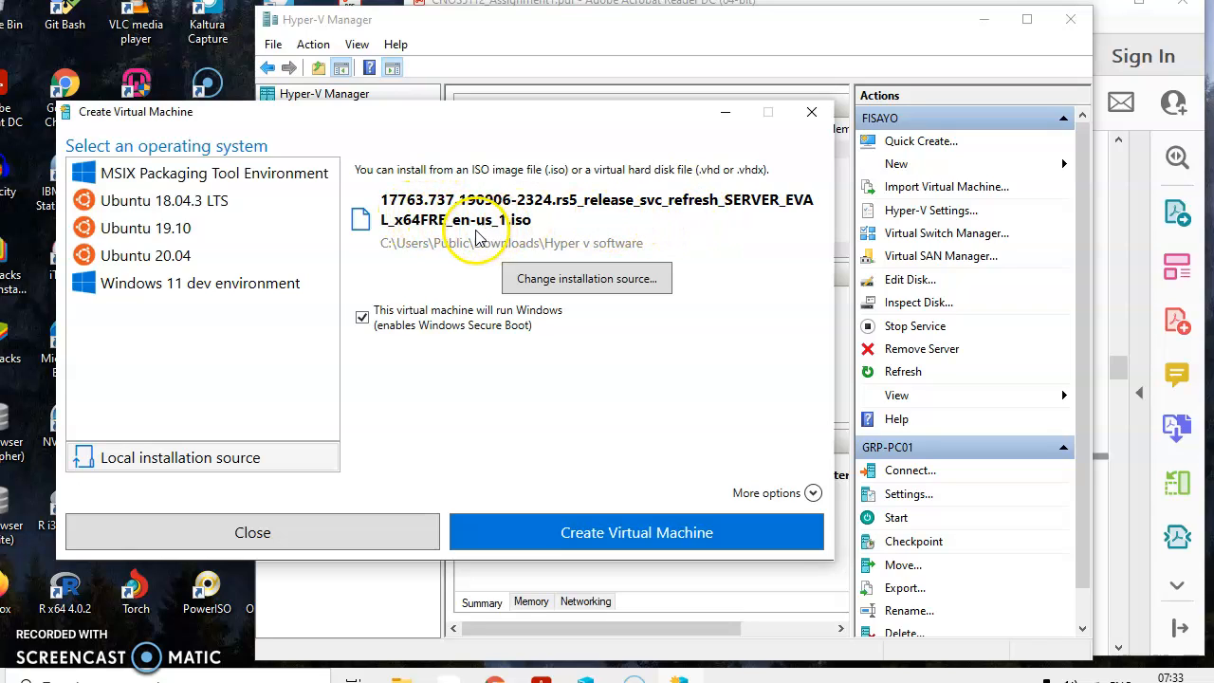
# - Change the installation source to the Windows 10 image 19043.928.210409-1212.21h1_release_svc_refresh_CLIENTENTERPRISEEVAL_OEMRET_x64FRE_en-us.iso
pyautogui.click(542, 279)
pyautogui.click(576, 313)
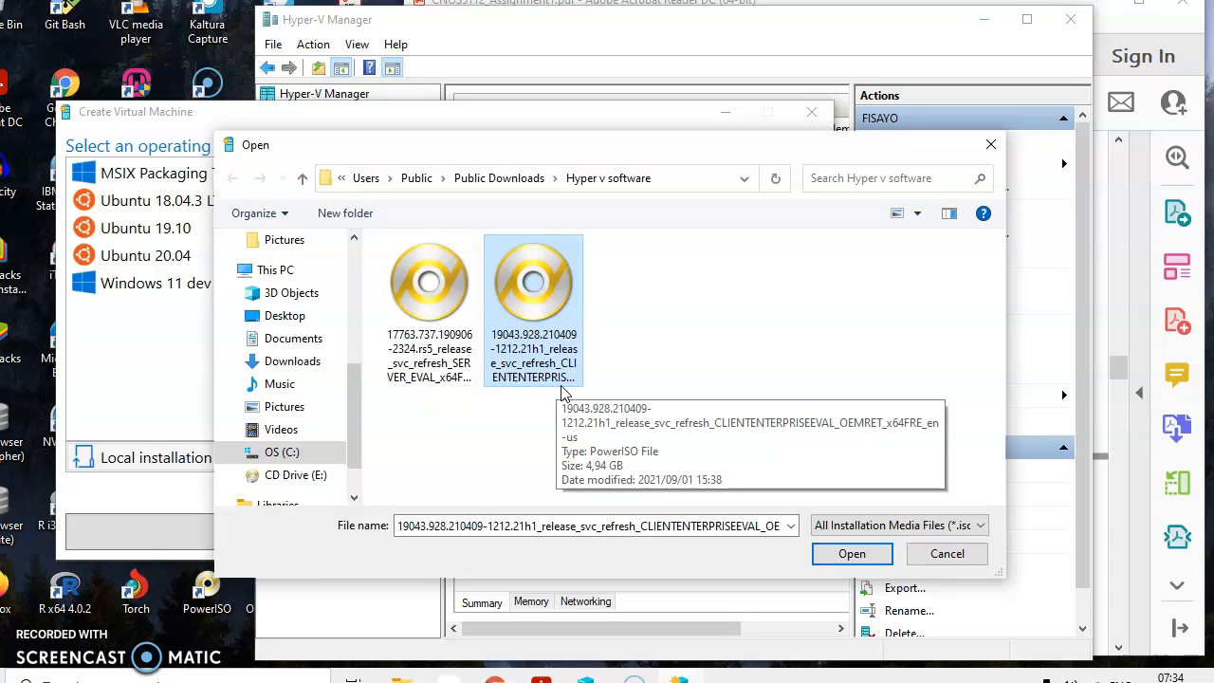
pyautogui.click(852, 554)
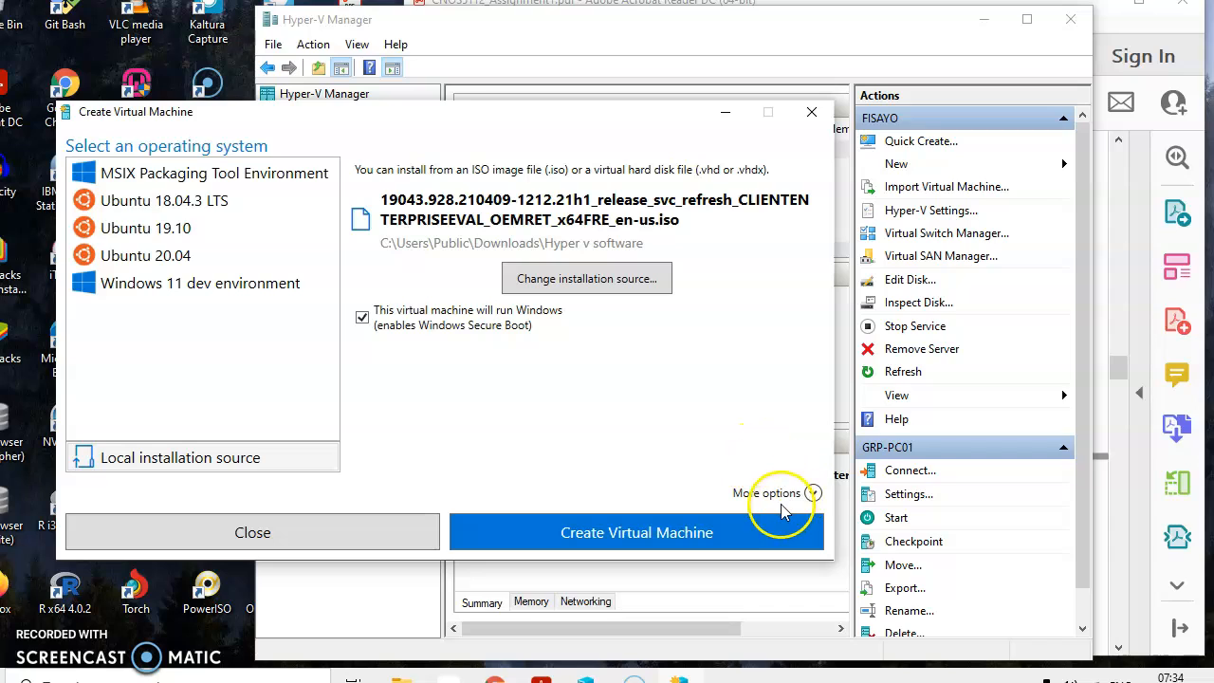
# - Show the additional Quick Create options, enter GRC-PC02 as the virtual machine name, and close the dialog without creating the machine
pyautogui.click(813, 493)
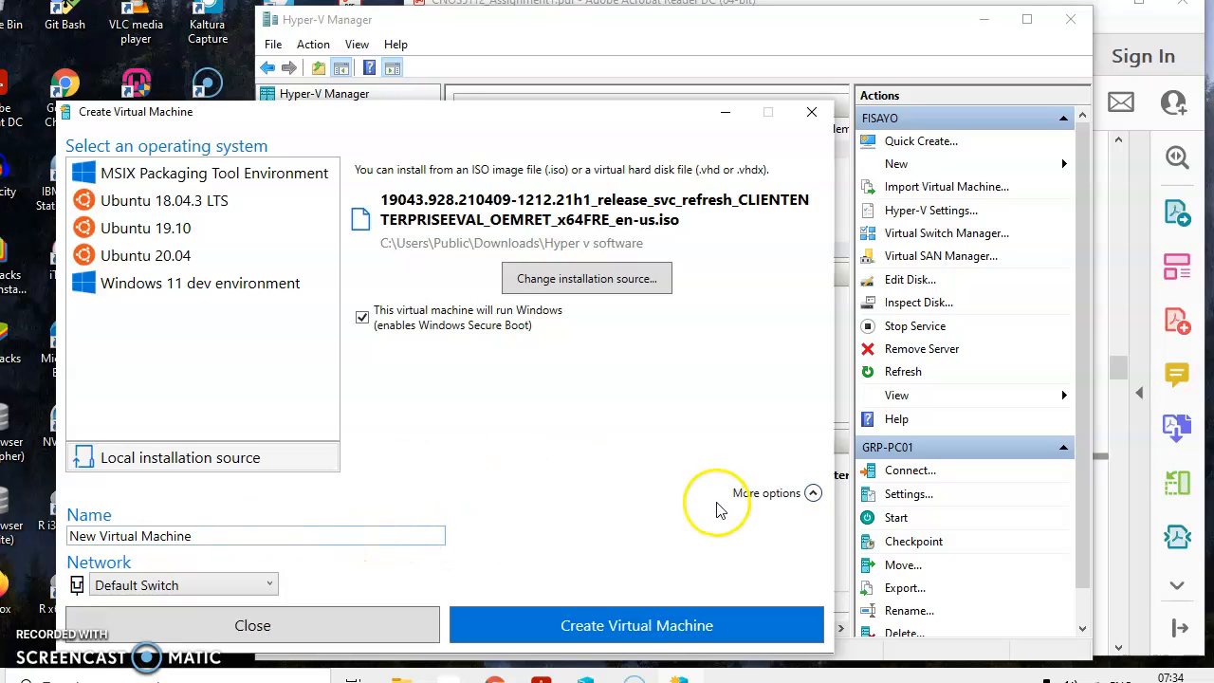
pyautogui.click(231, 535)
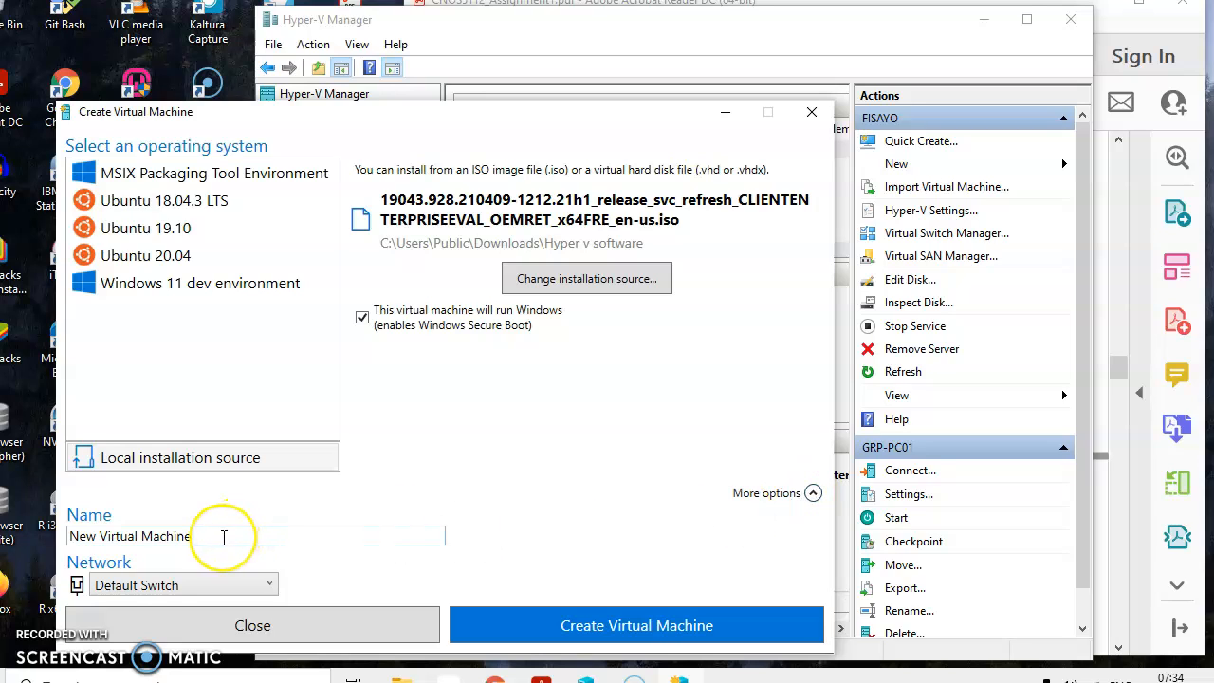
pyautogui.tripleClick(224, 536)
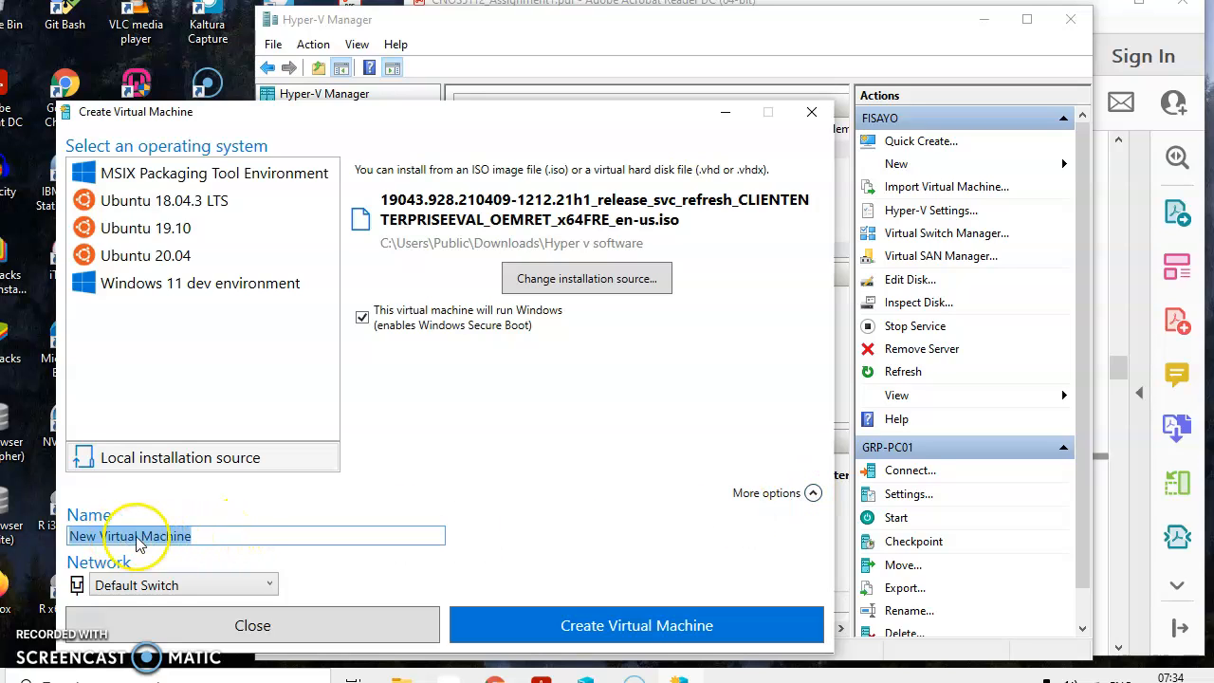
pyautogui.press('BackSpace')
pyautogui.write('GRC-PC02')
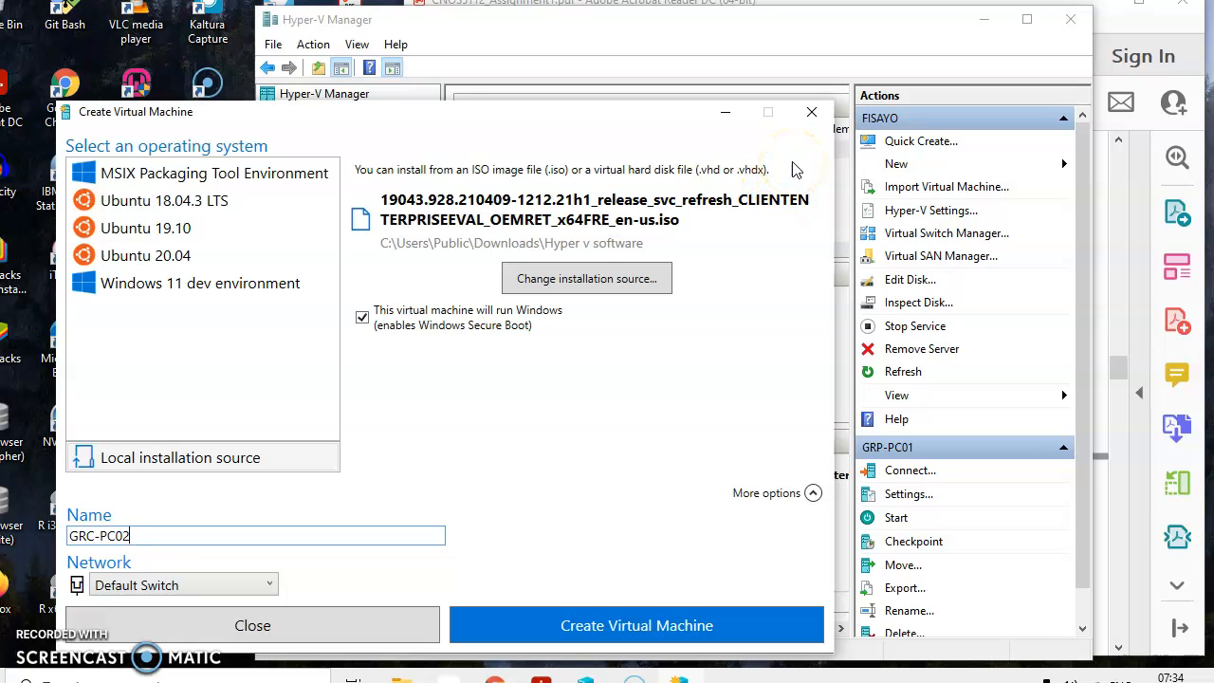
pyautogui.click(812, 113)
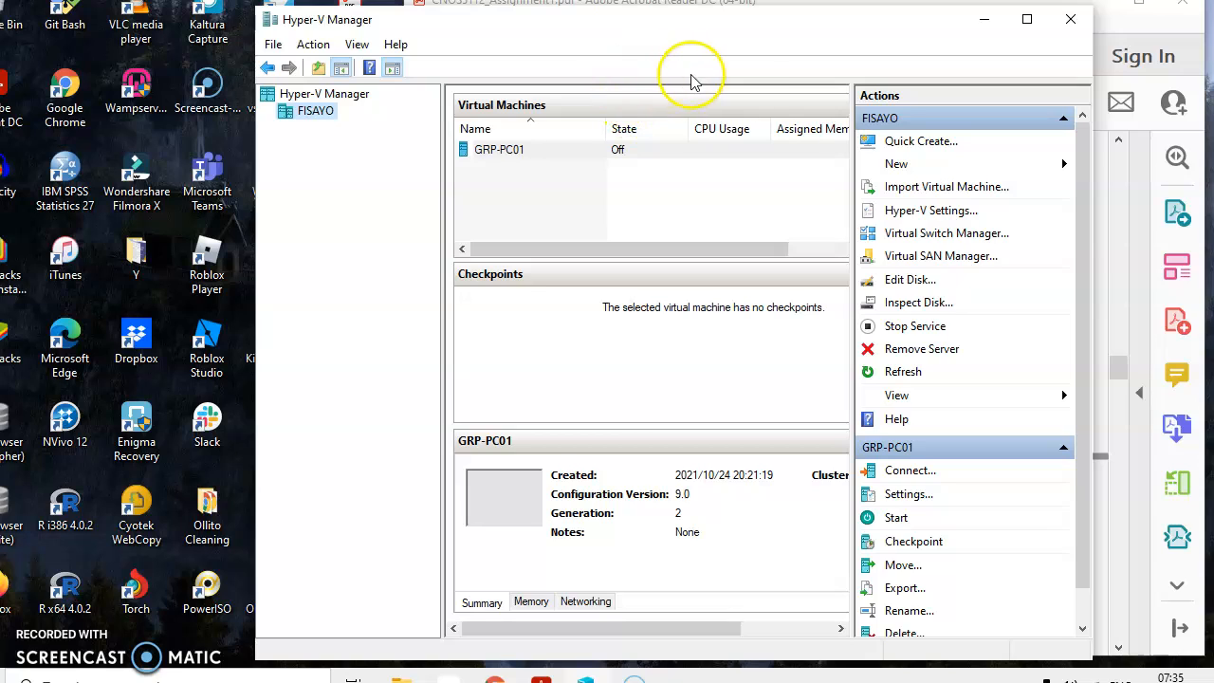
# - Start the New Virtual Machine Wizard and name the virtual machine GRC-PC02
pyautogui.click(939, 168)
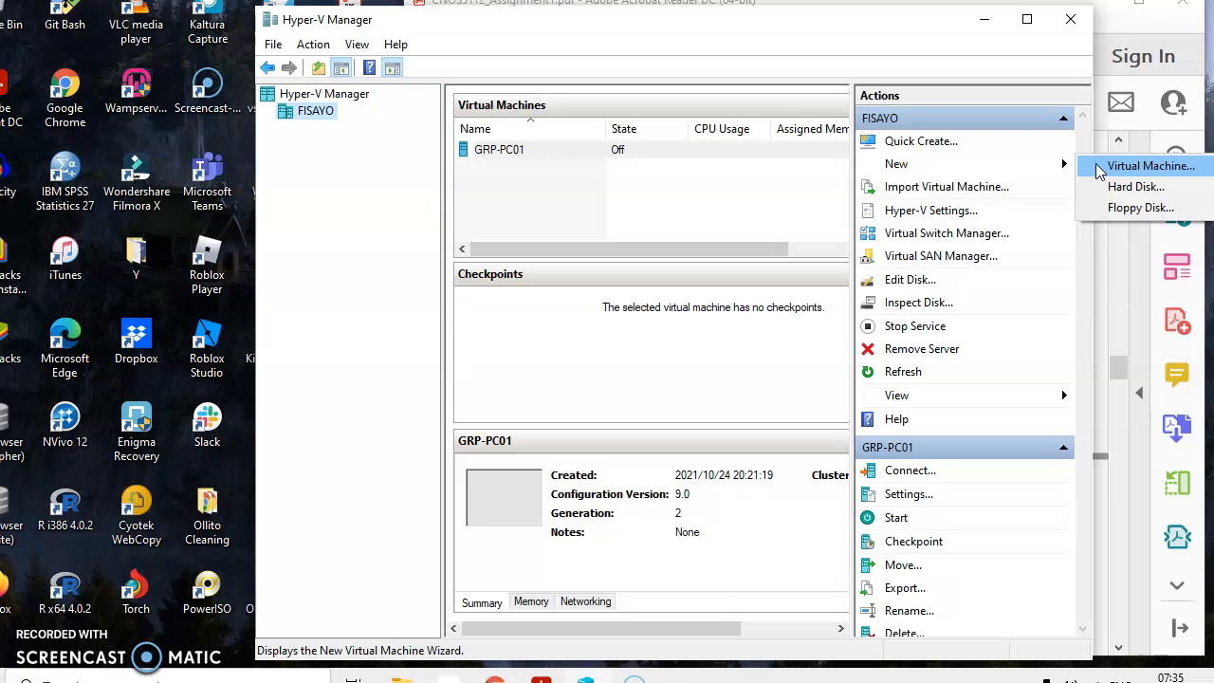
pyautogui.click(1139, 166)
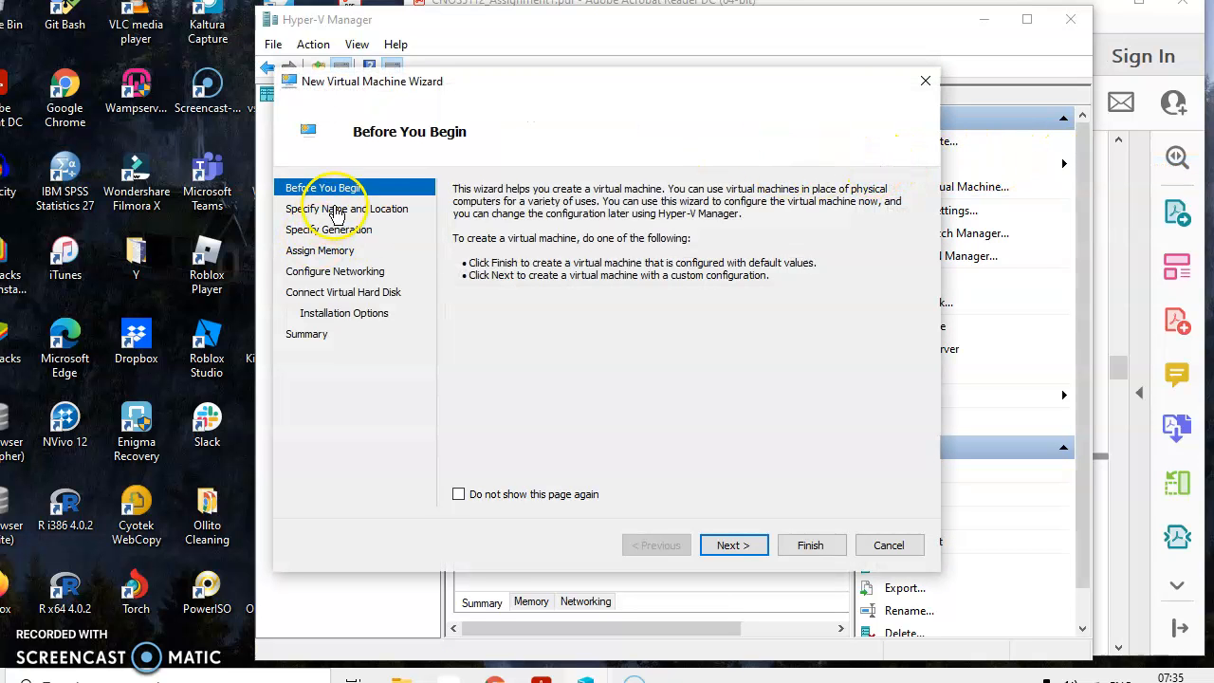
pyautogui.click(344, 210)
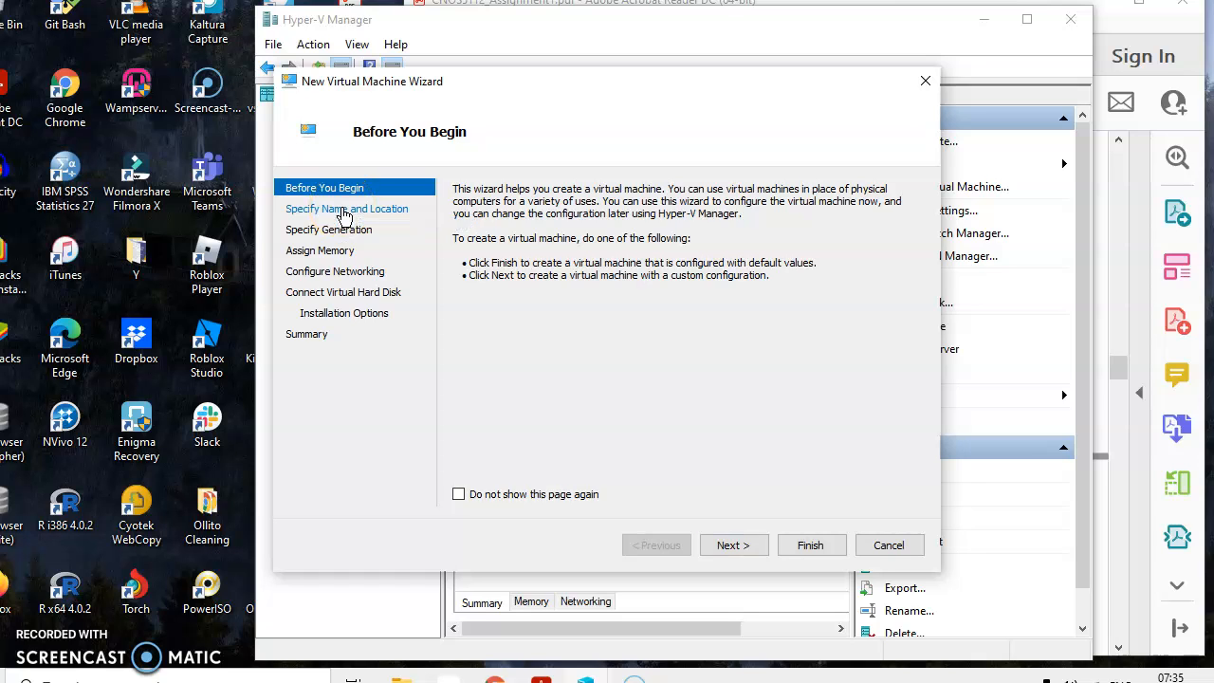
pyautogui.press('BackSpace')
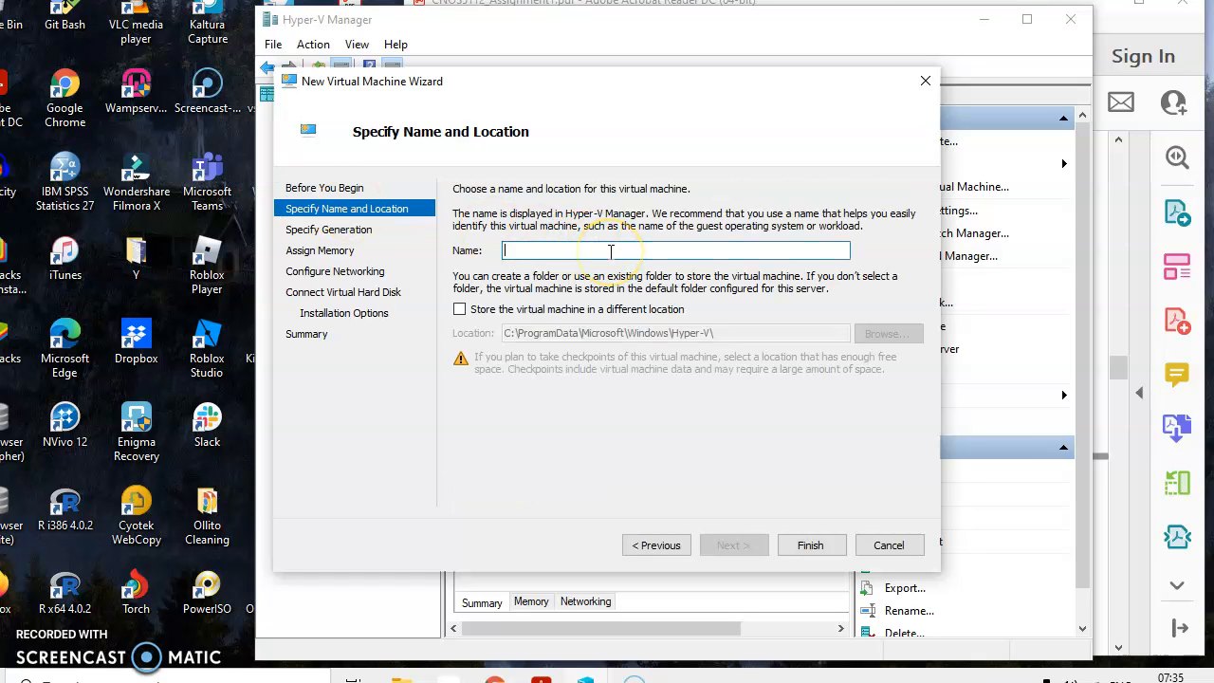
pyautogui.write('GRC-PC01')
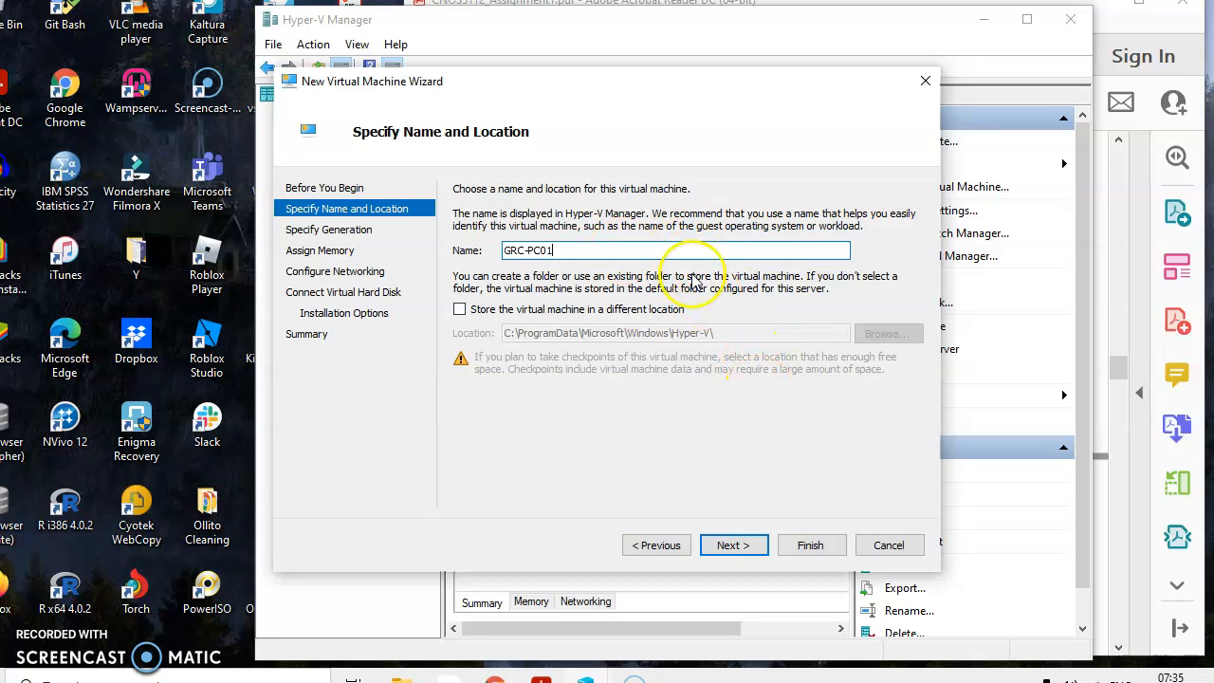
pyautogui.press('BackSpace')
pyautogui.write('2')
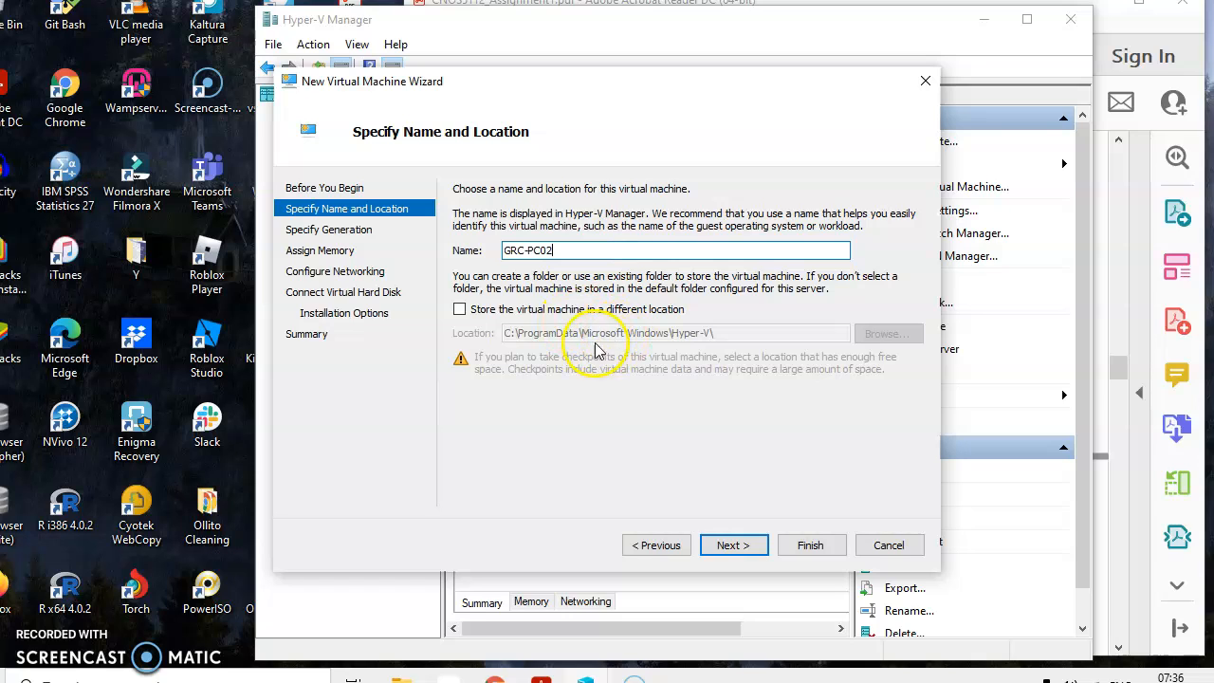
# - Set the virtual machine to Generation 2 and continue to the memory assignment
pyautogui.click(729, 544)
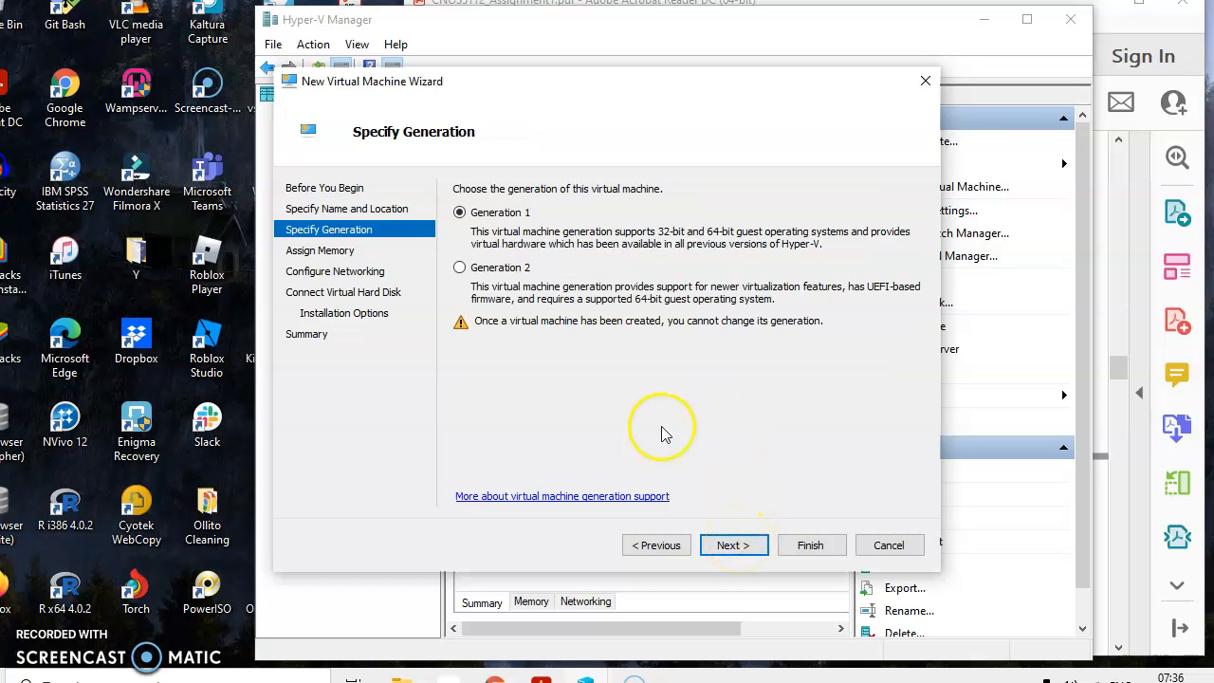
pyautogui.click(468, 272)
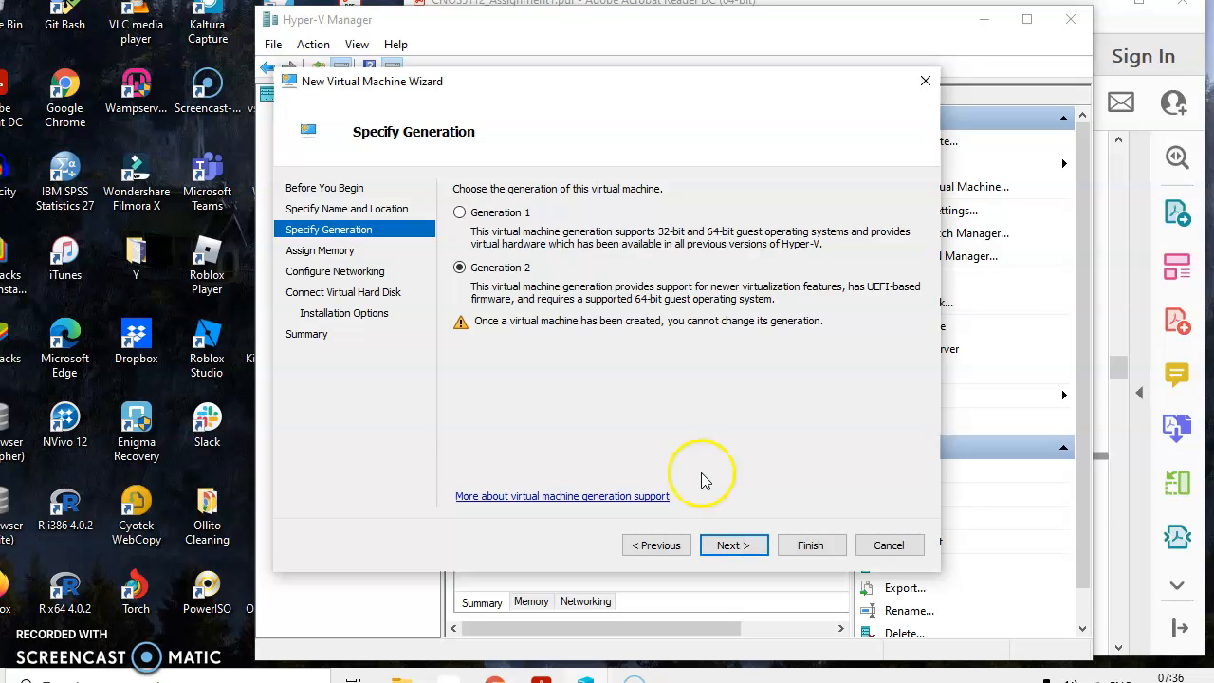
pyautogui.click(734, 546)
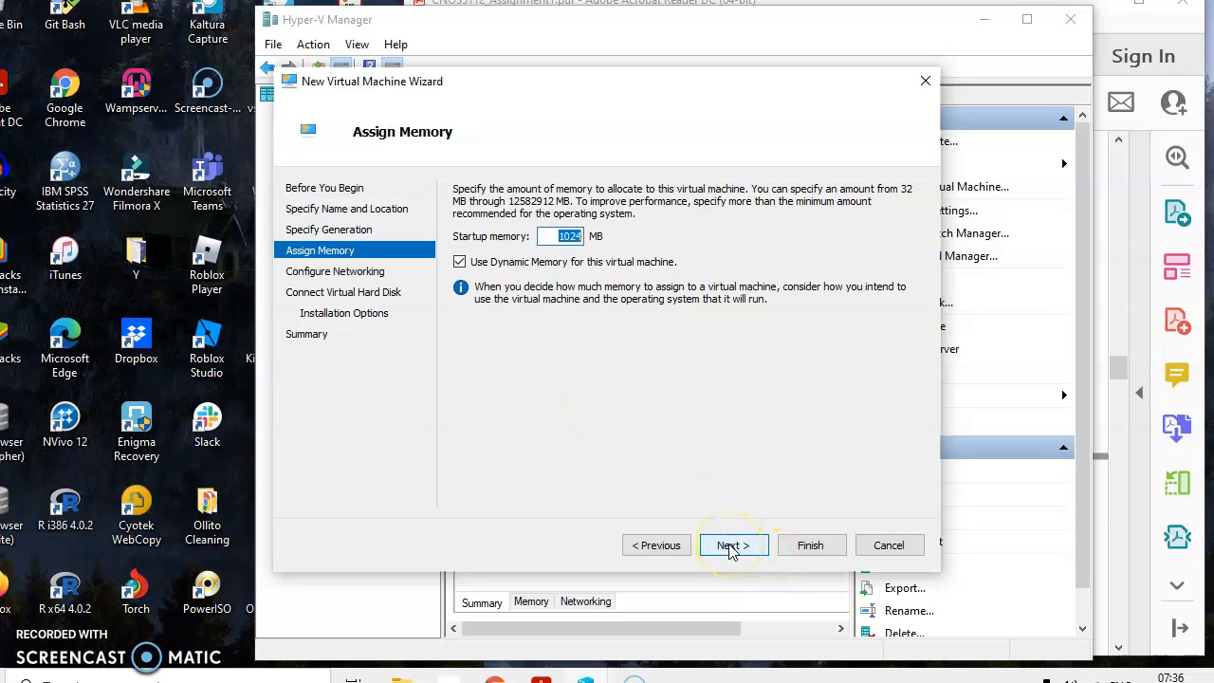
# - Set the virtual machine's startup memory to 2048 MB and continue to the networking configuration
pyautogui.moveTo(557, 236); pyautogui.dragTo(586, 235)
pyautogui.press('BackSpace')
pyautogui.write('201')
pyautogui.press('BackSpace')
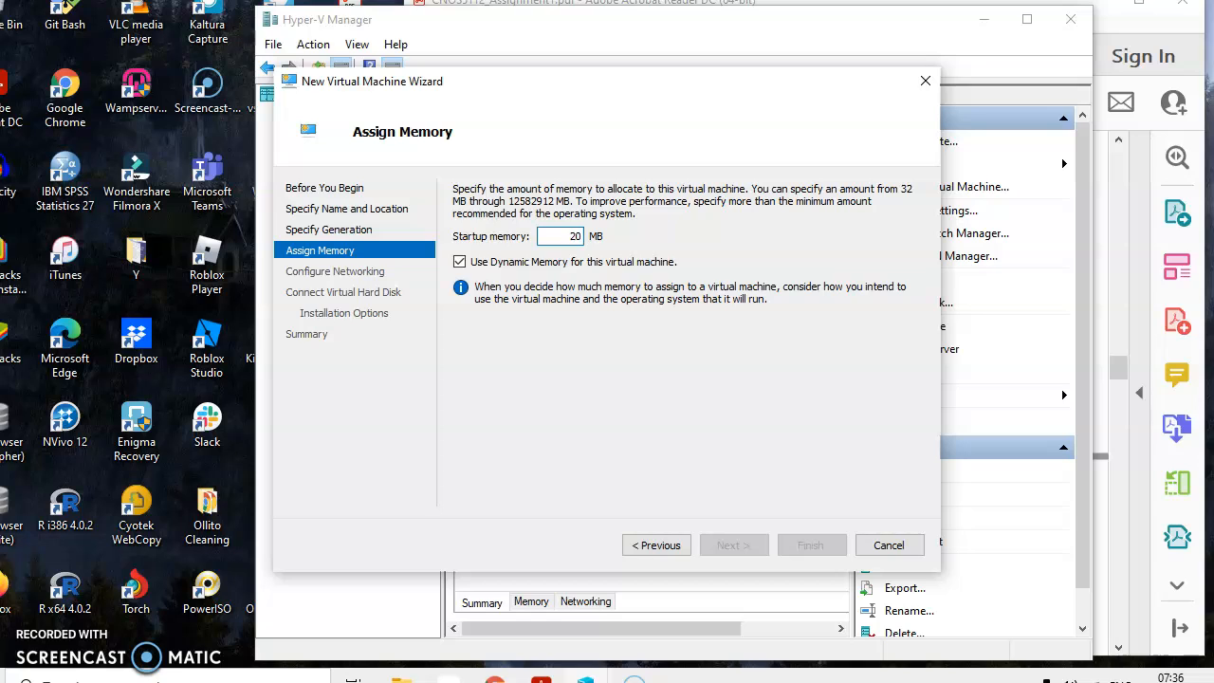
pyautogui.write('48')
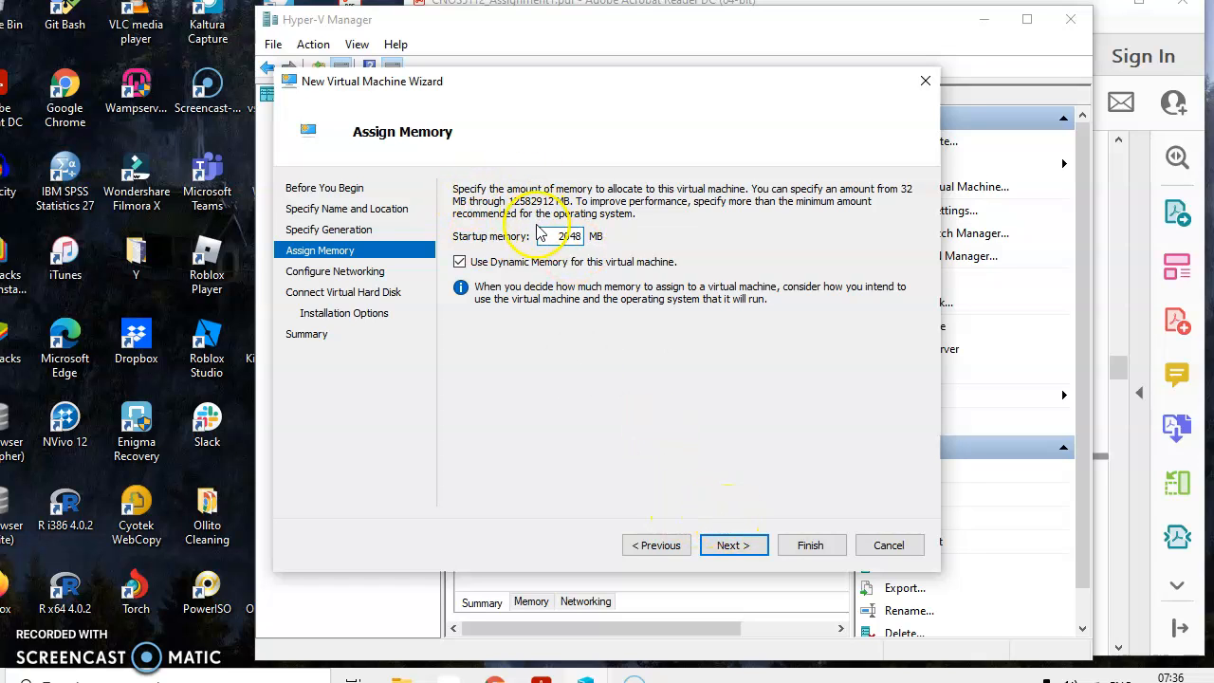
pyautogui.click(738, 550)
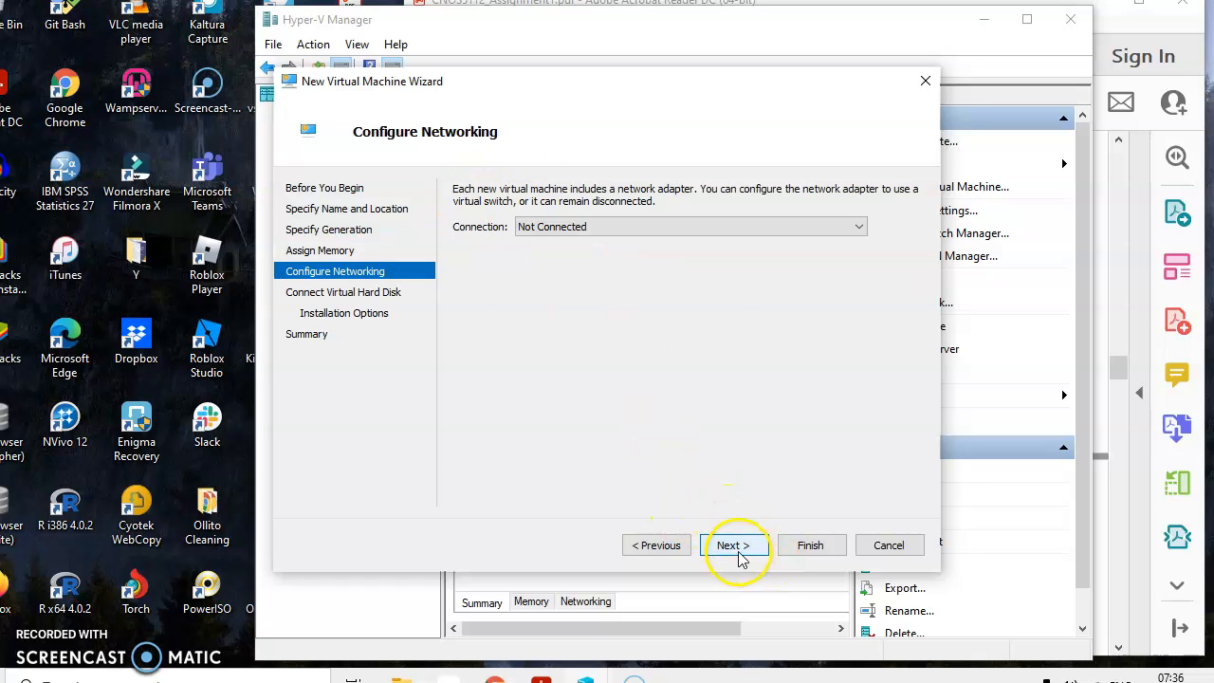
# - Connect the virtual machine's network adapter to Default Switch and continue to the virtual hard disk setup
pyautogui.click(686, 233)
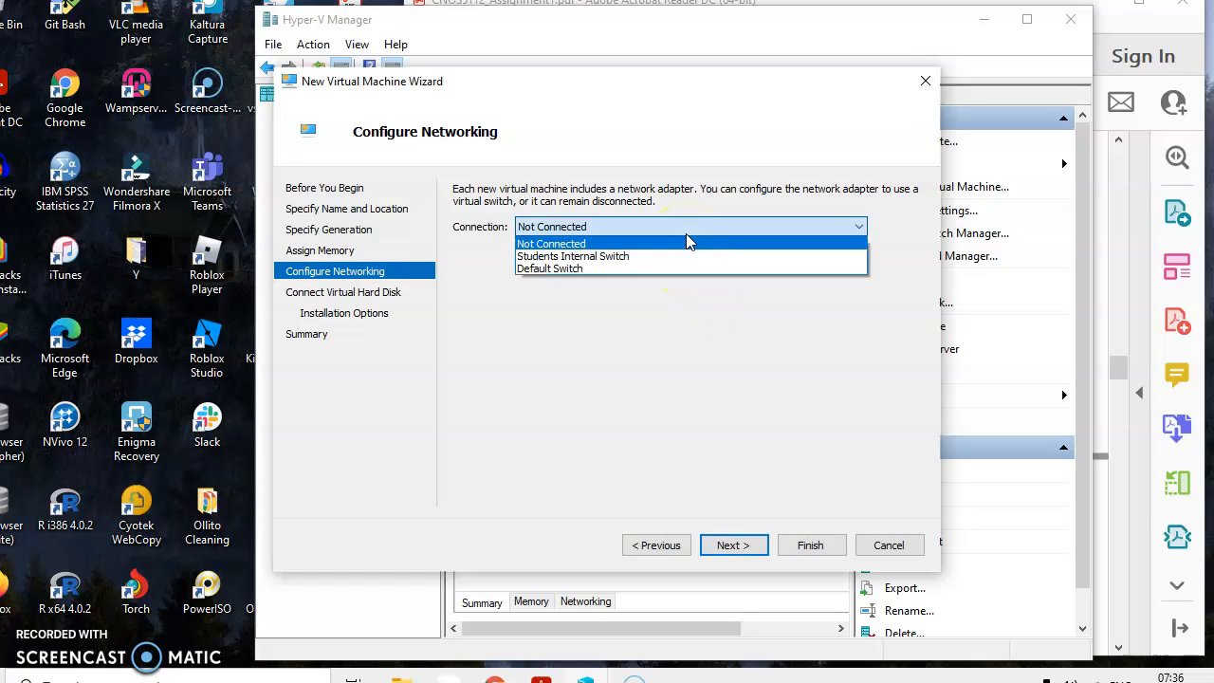
pyautogui.click(546, 275)
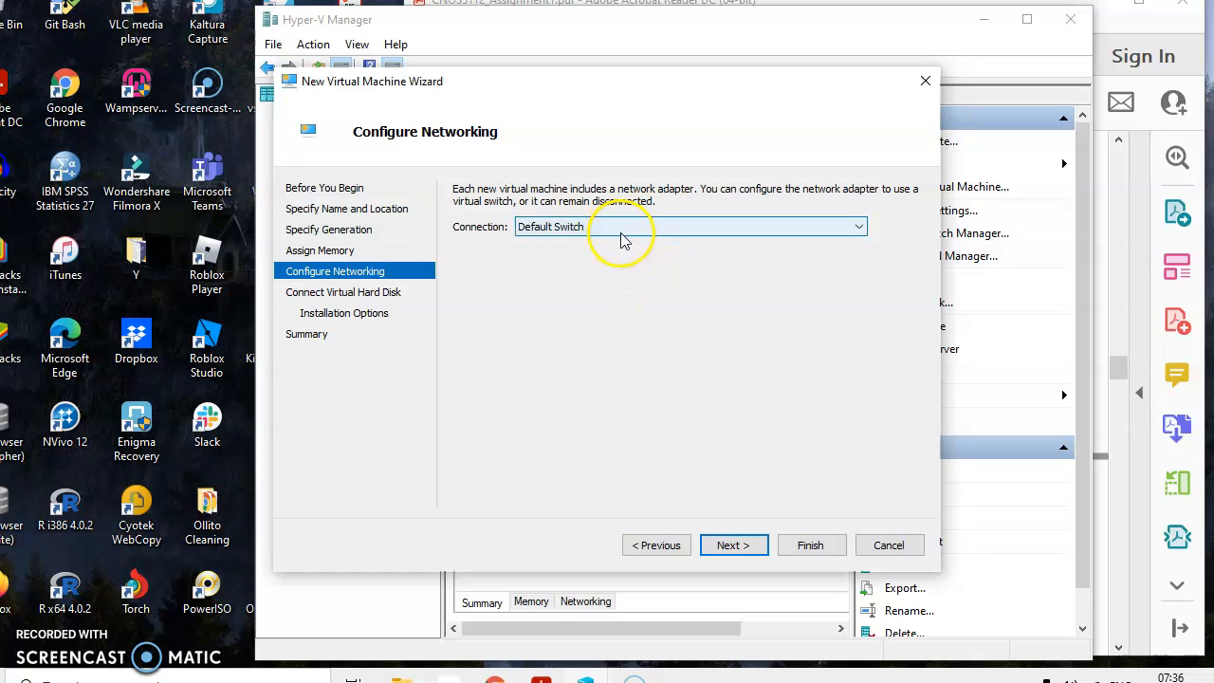
pyautogui.click(734, 545)
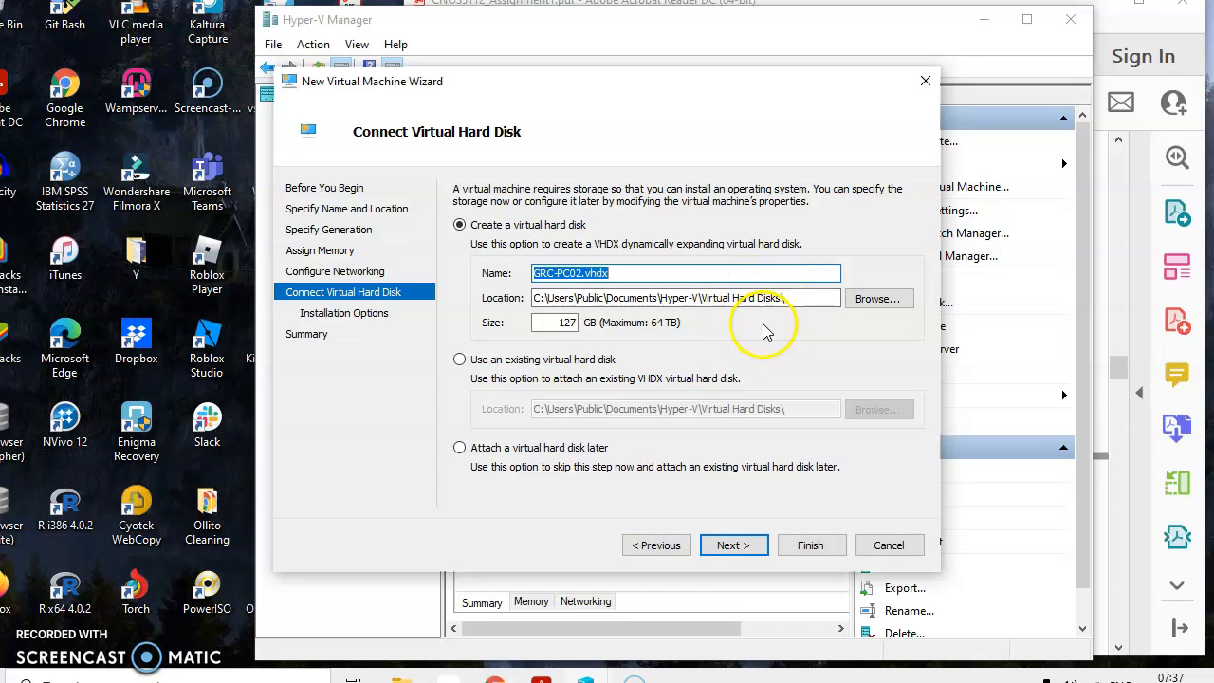
# - Set the size of the new virtual hard disk GRC-PC02.vhdx to 100 GB and continue to the installation options
pyautogui.moveTo(556, 321); pyautogui.dragTo(584, 322)
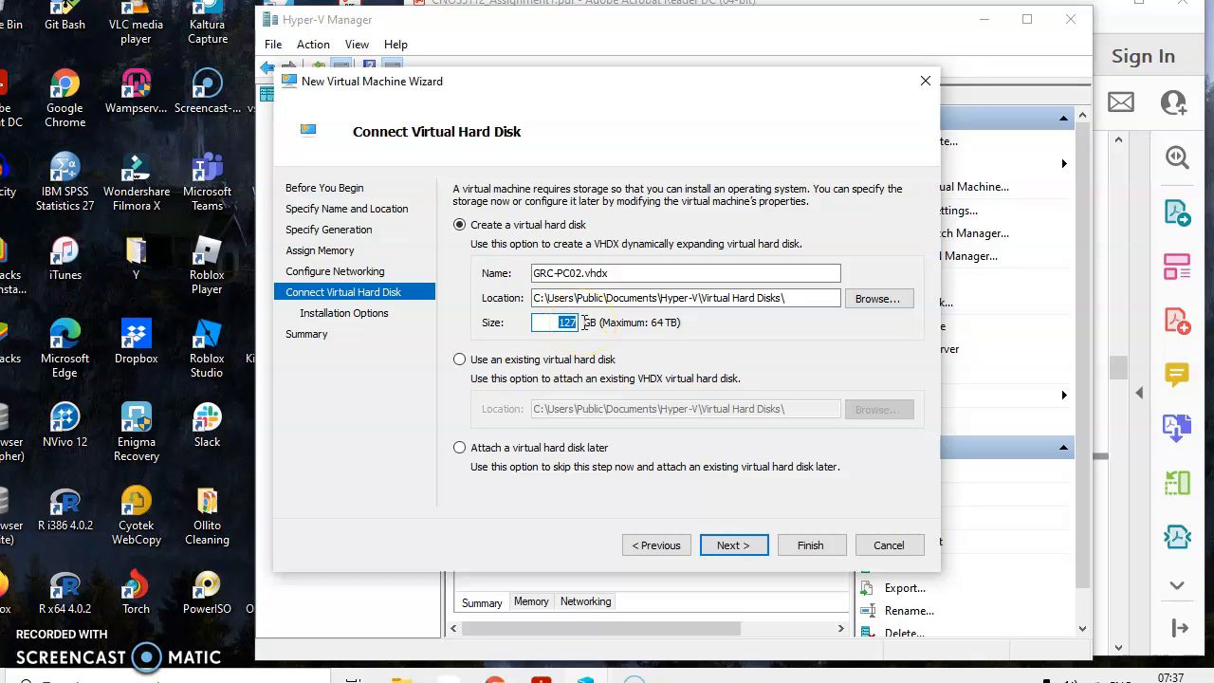
pyautogui.write('100')
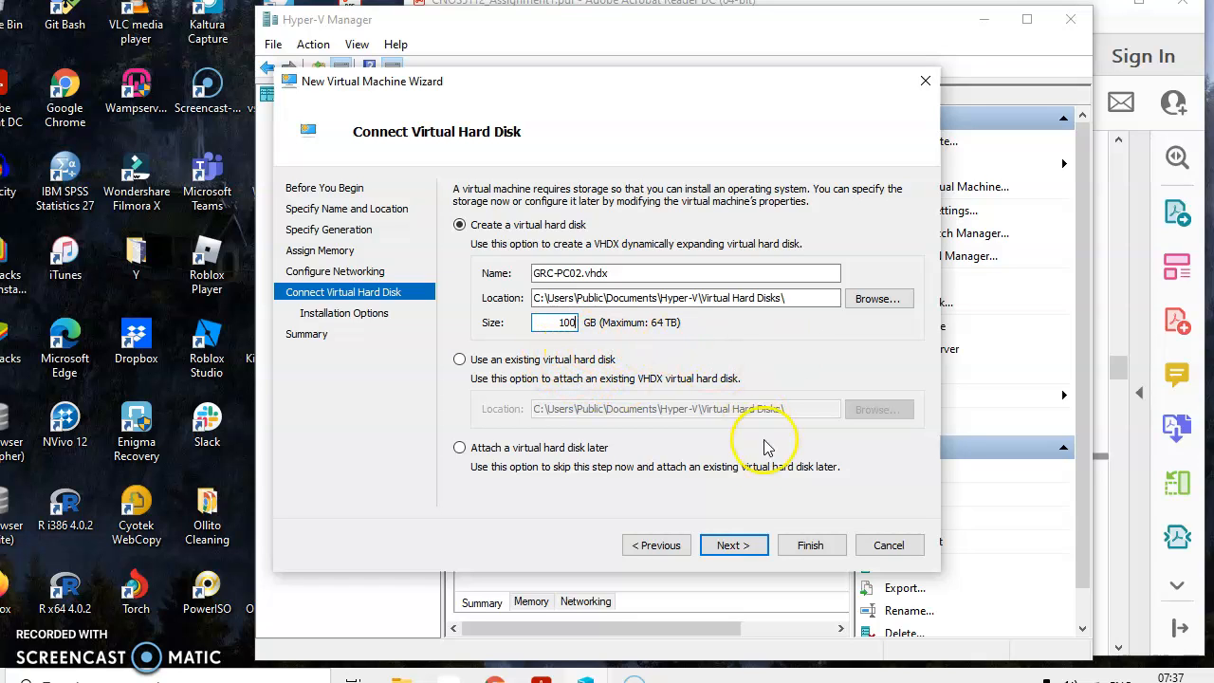
pyautogui.click(734, 546)
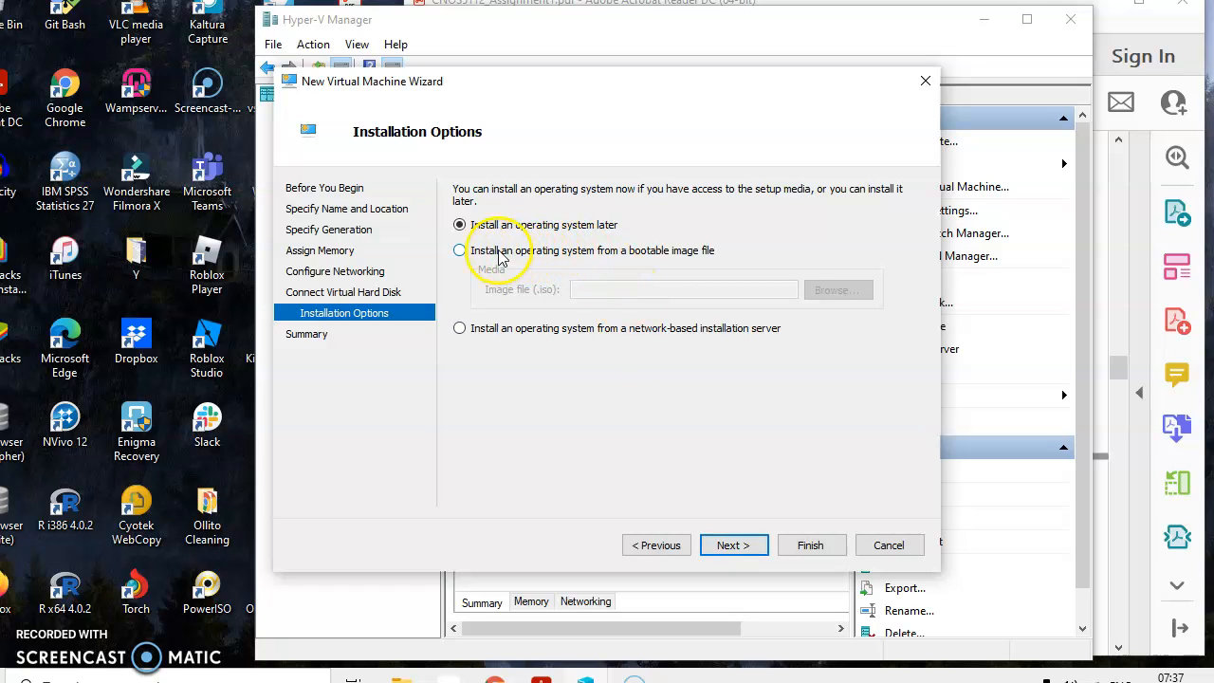
# - Choose to install the operating system from a bootable image file and start browsing for the ISO
pyautogui.click(460, 252)
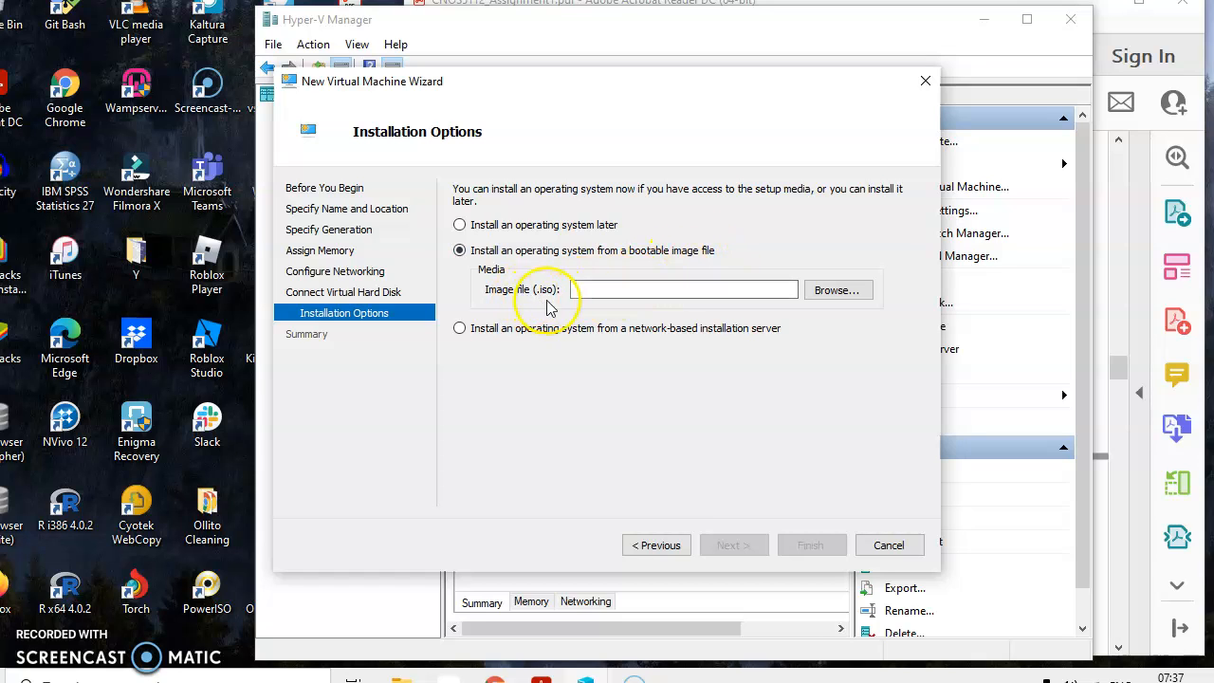
pyautogui.click(845, 296)
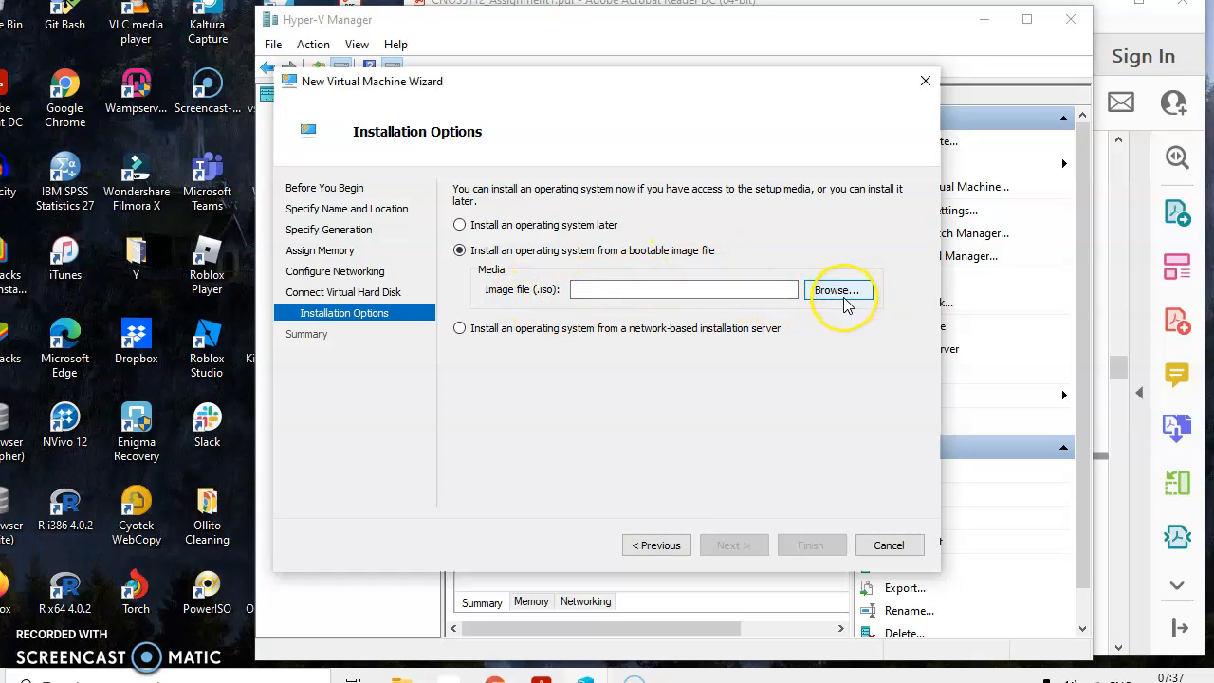
pyautogui.click(799, 301)
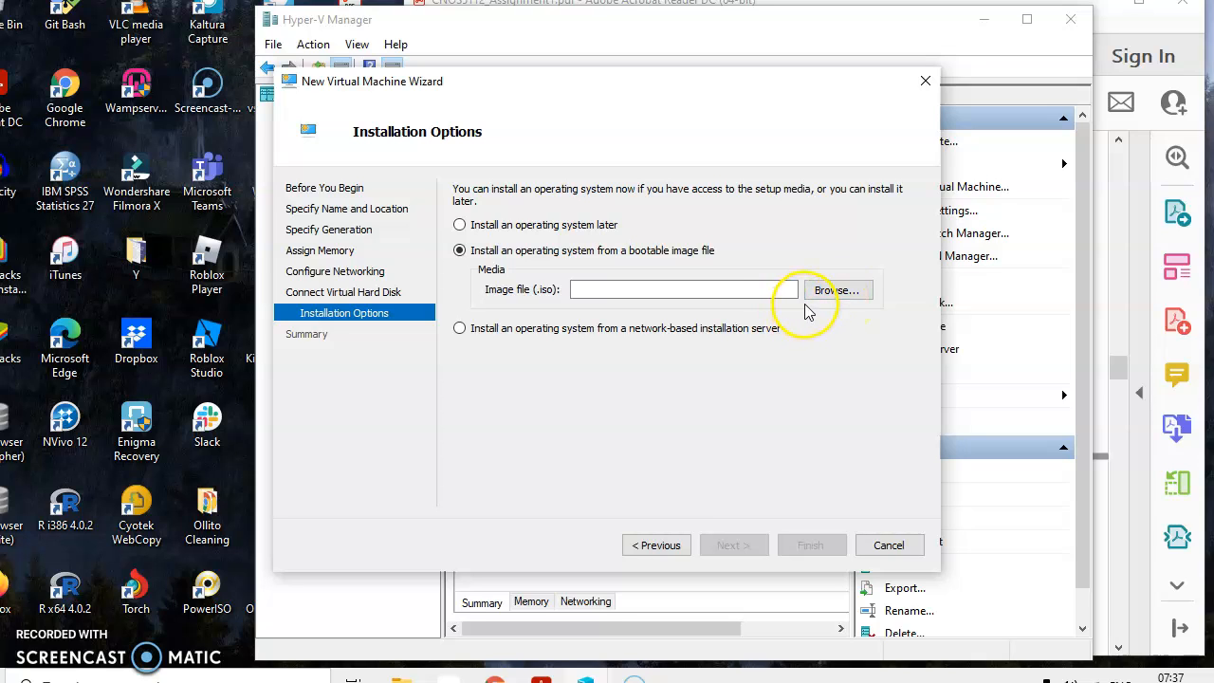
pyautogui.click(822, 294)
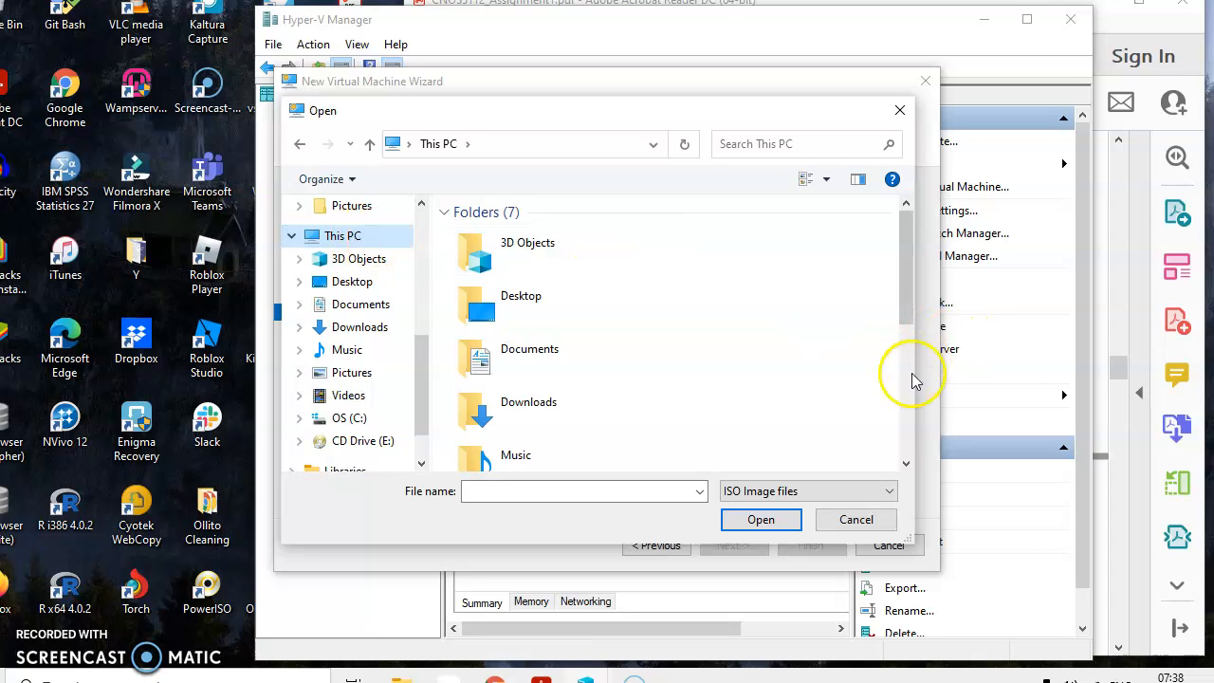
# - Open the Hyper v software folder in Public Downloads under the Public user folder on drive C
pyautogui.click(906, 464)
pyautogui.click(908, 466)
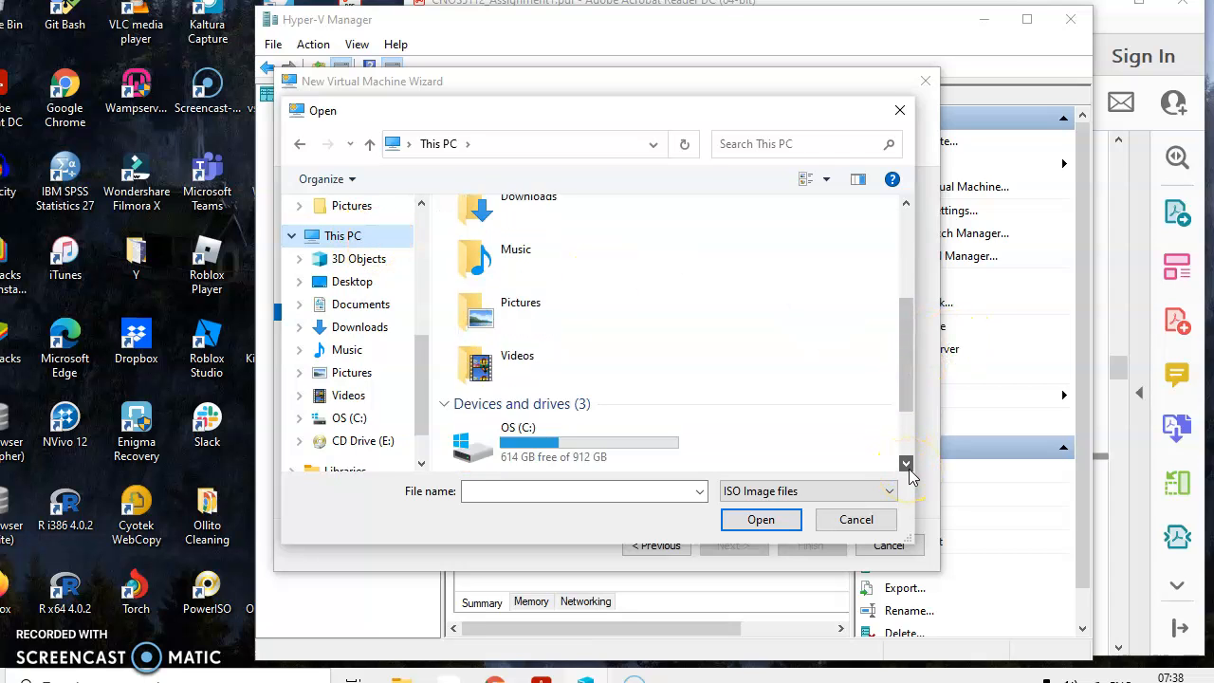
pyautogui.click(536, 352)
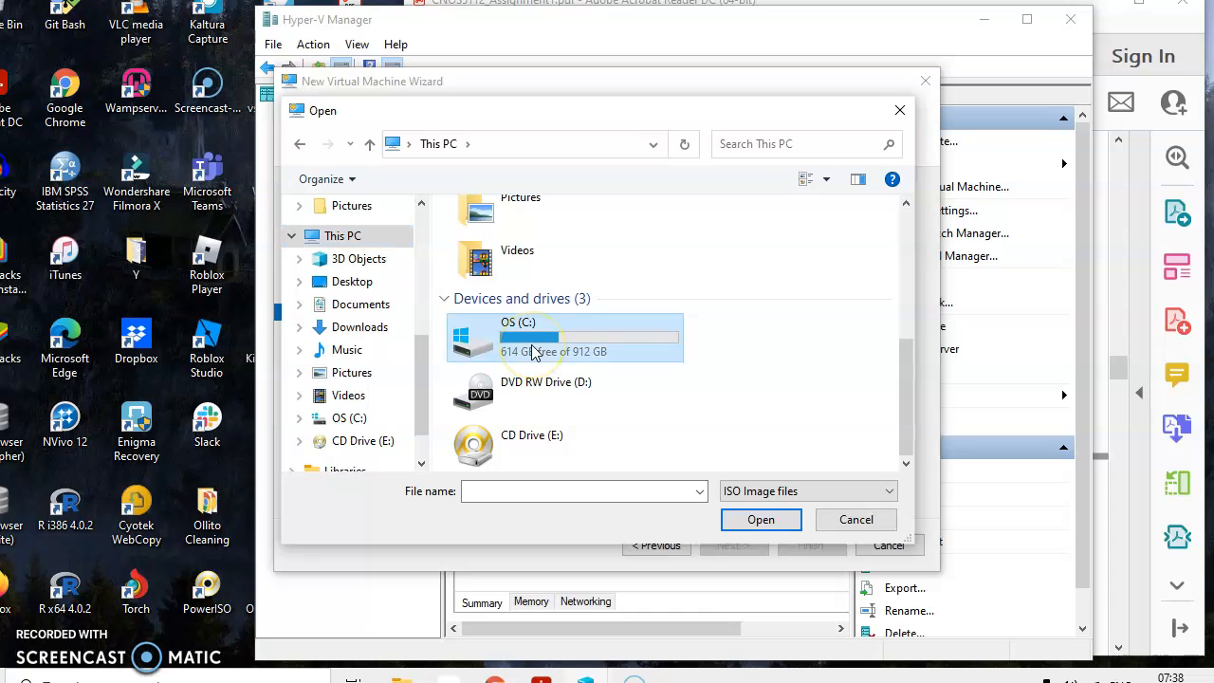
pyautogui.doubleClick(535, 352)
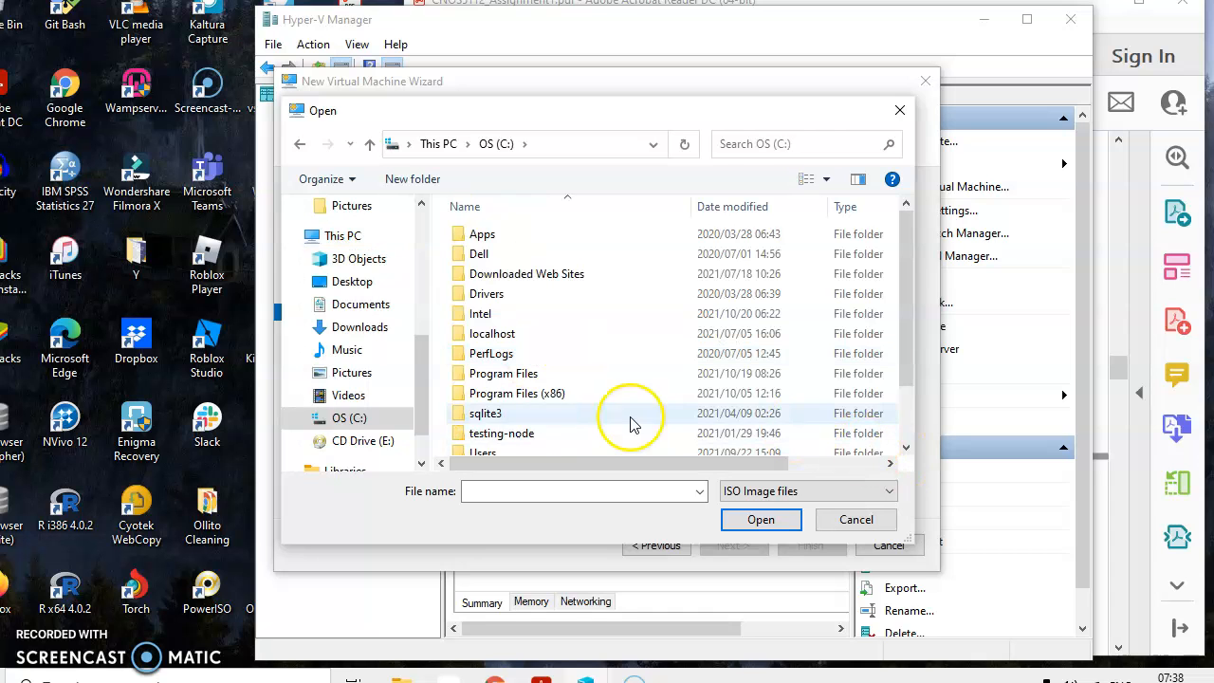
pyautogui.click(907, 446)
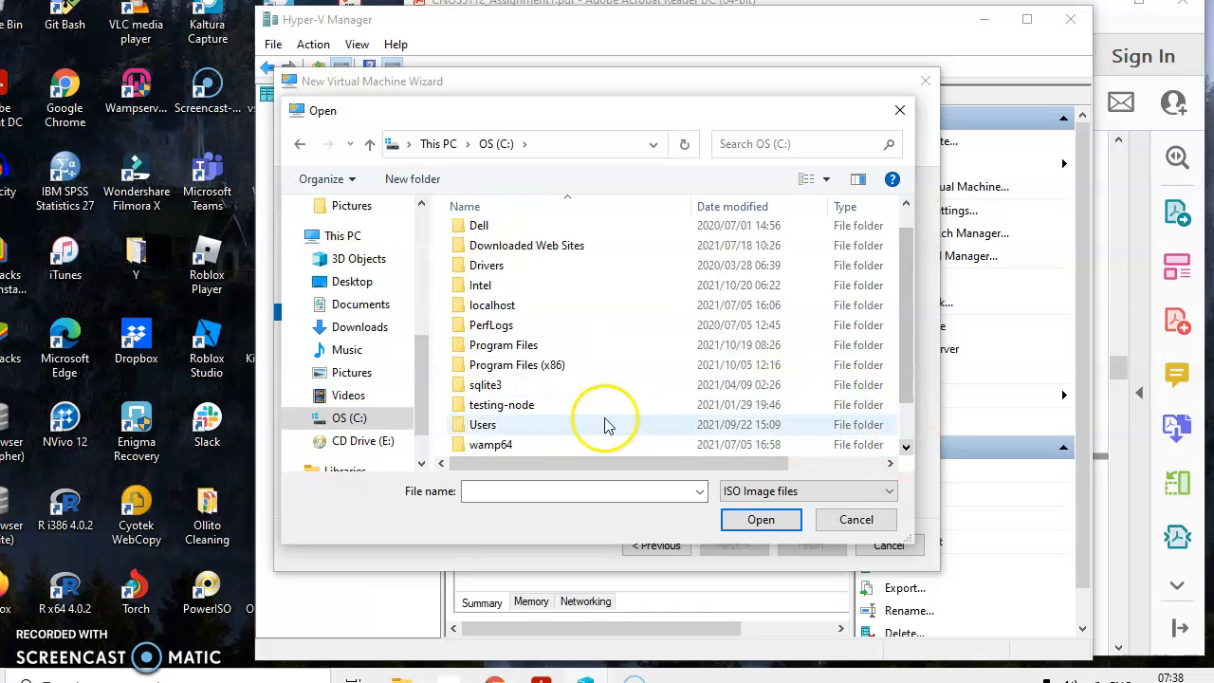
pyautogui.doubleClick(517, 432)
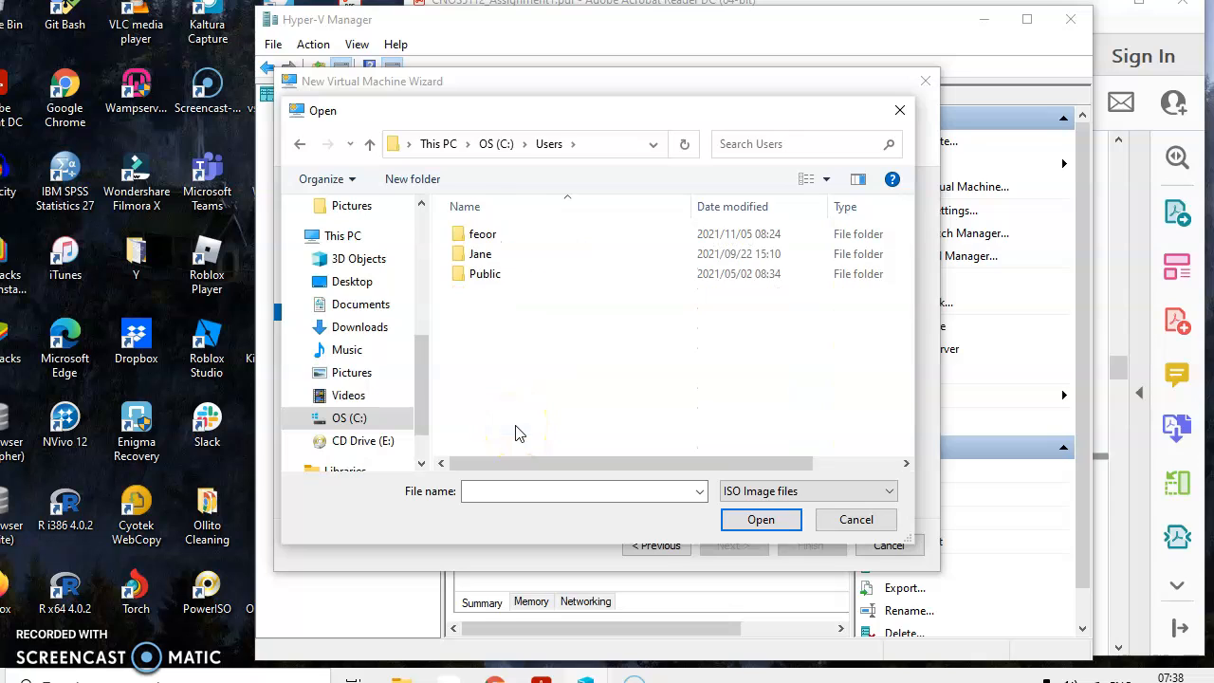
pyautogui.click(473, 275)
pyautogui.doubleClick(473, 275)
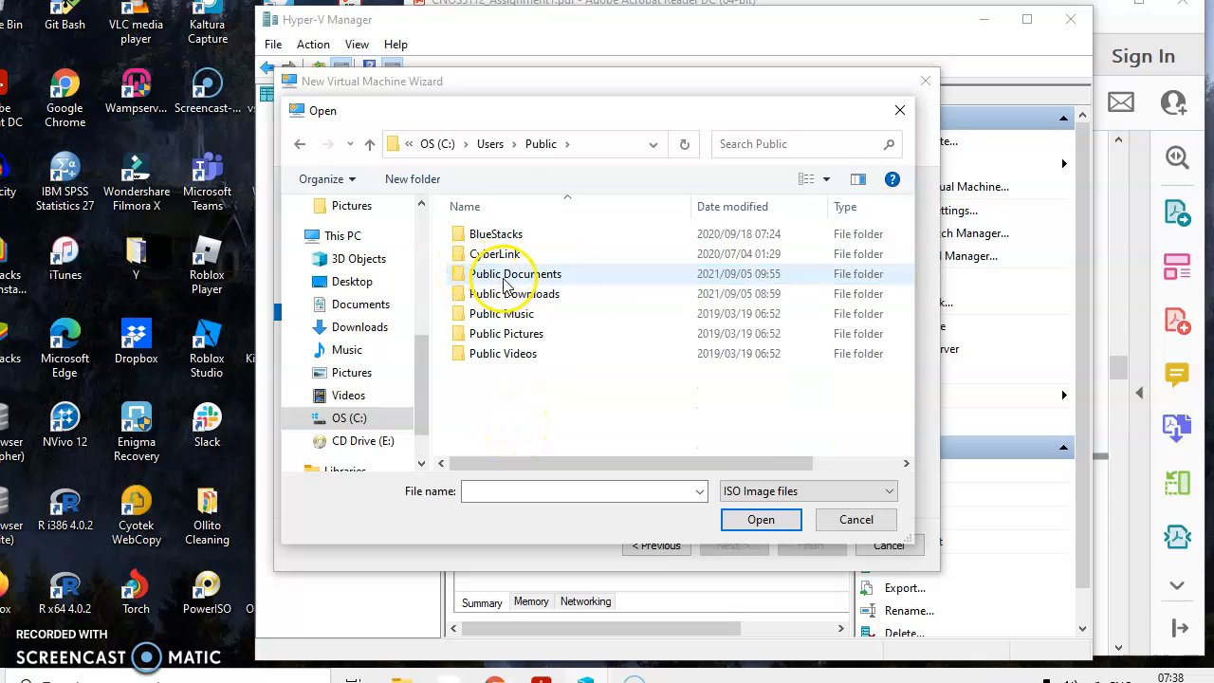
pyautogui.click(489, 296)
pyautogui.doubleClick(490, 296)
pyautogui.click(510, 240)
pyautogui.doubleClick(510, 241)
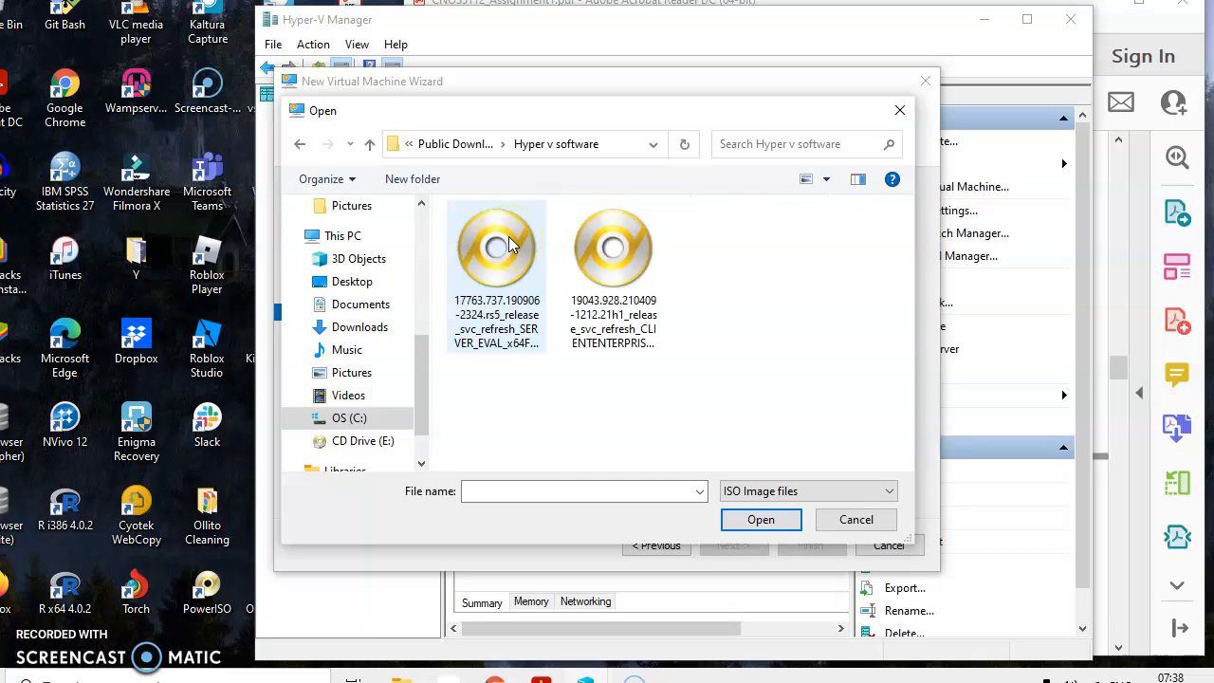
# - Use 19043.928.210409-1212.21h1_release_svc_refresh_CLIENTENTERPRISEEVAL_OEMRET_x64FRE_en-us.iso as the installation image and finish the wizard to create the virtual machine
pyautogui.click(611, 304)
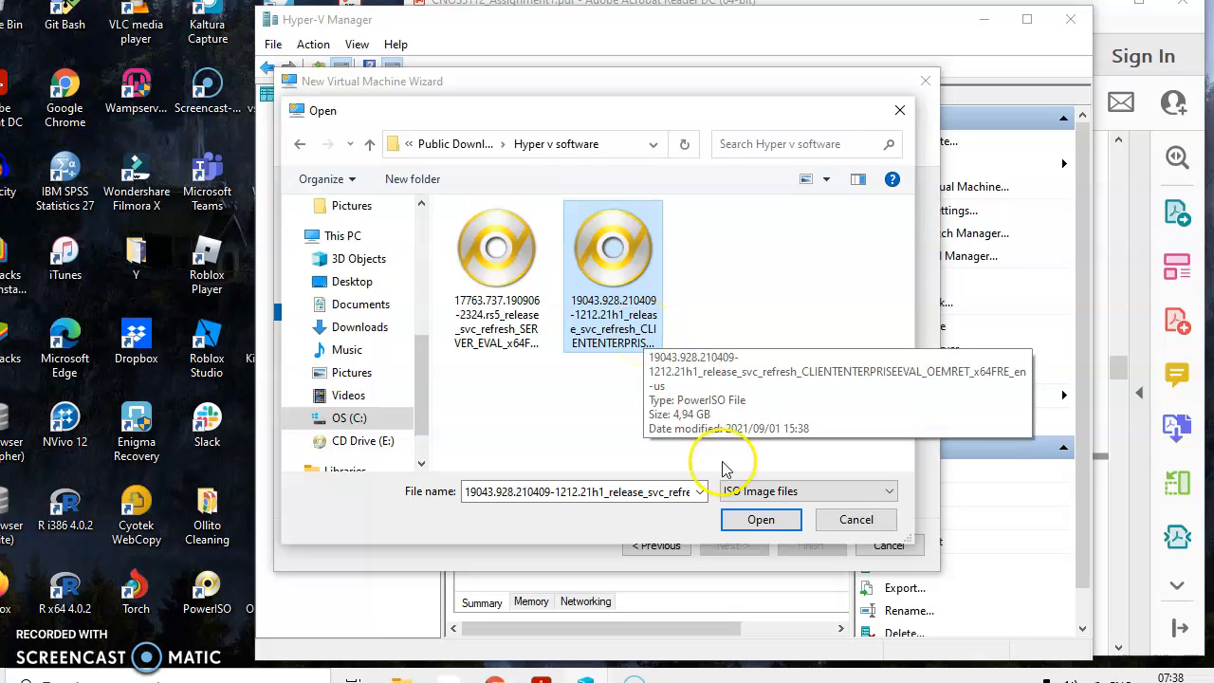
pyautogui.click(744, 528)
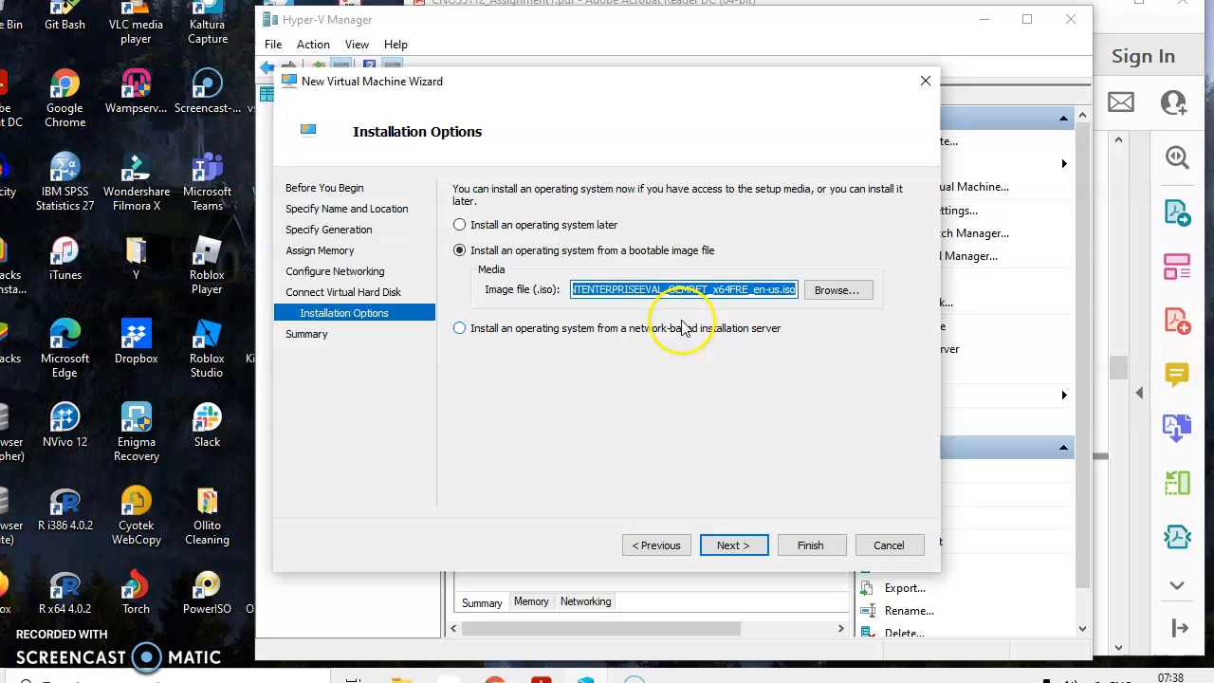
pyautogui.click(736, 545)
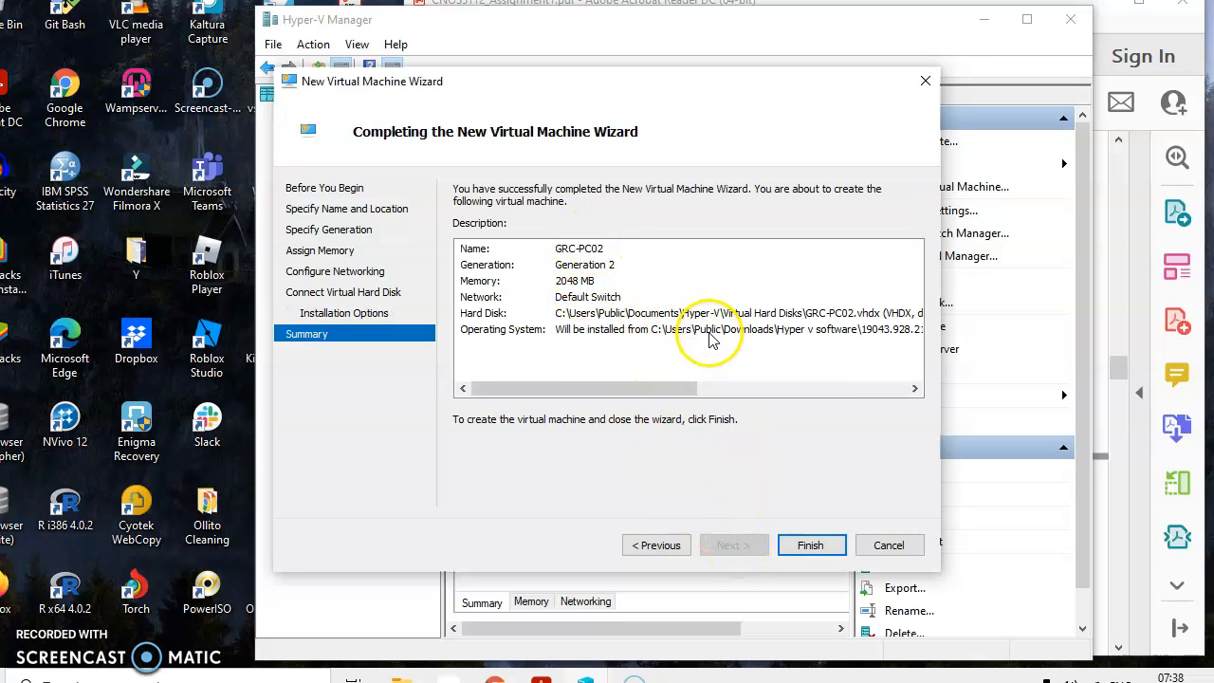
pyautogui.click(814, 548)
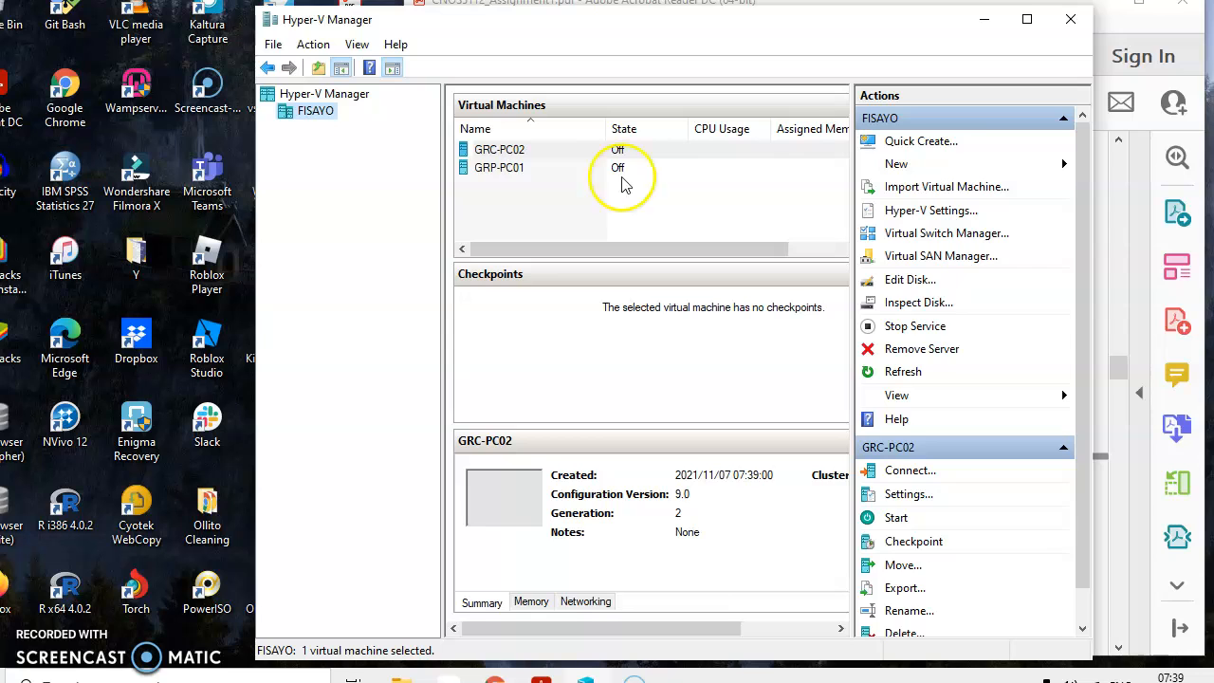
# - Review the hardware and management settings of GRC-PC02 and close them without making changes
pyautogui.click(909, 494)
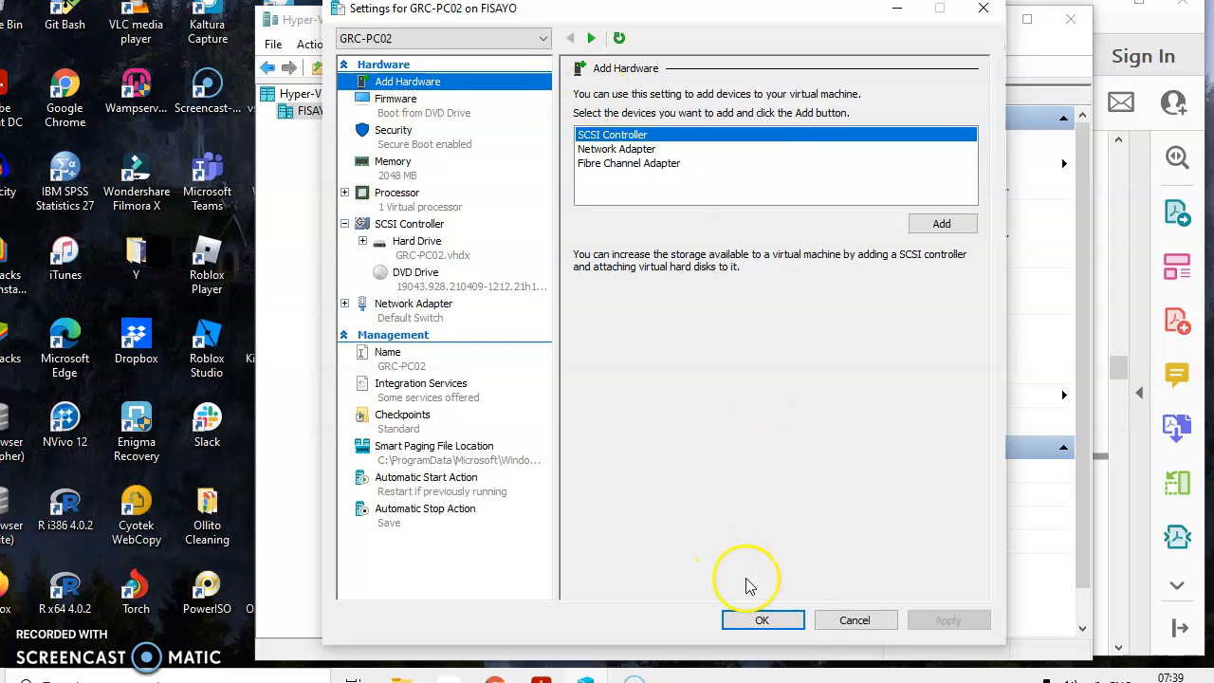
pyautogui.click(853, 620)
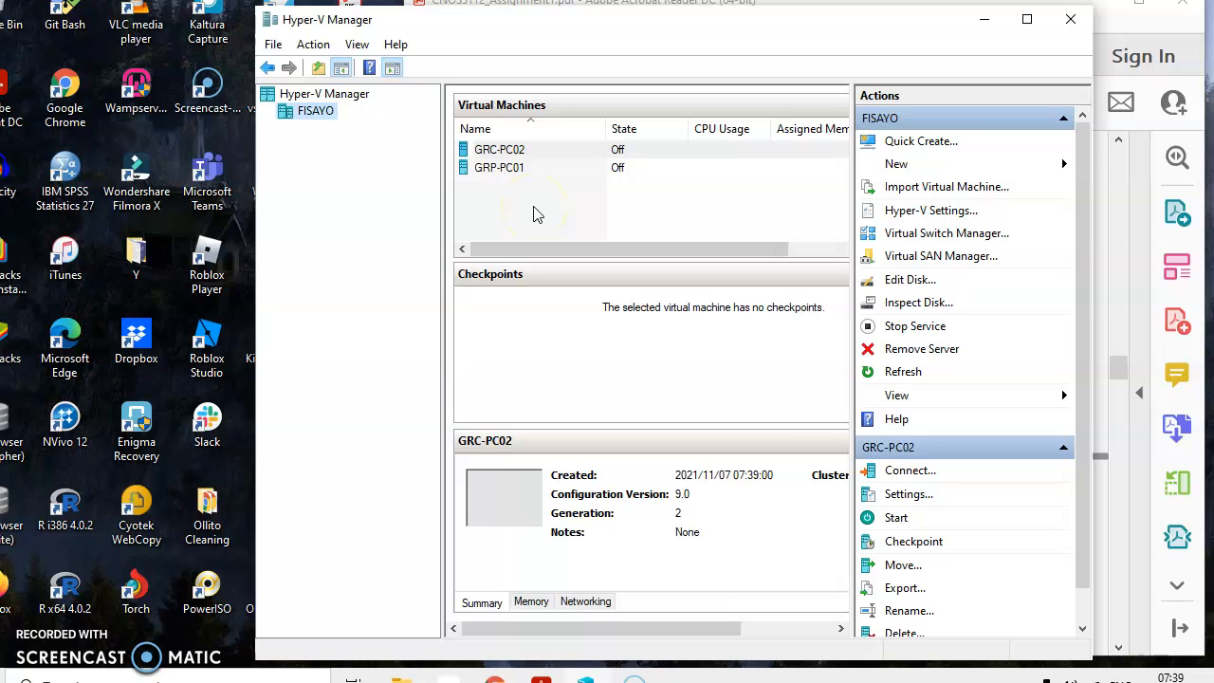
# - Set up a new internal virtual switch named Student Internal Switch, and cancel without saving it
pyautogui.click(898, 239)
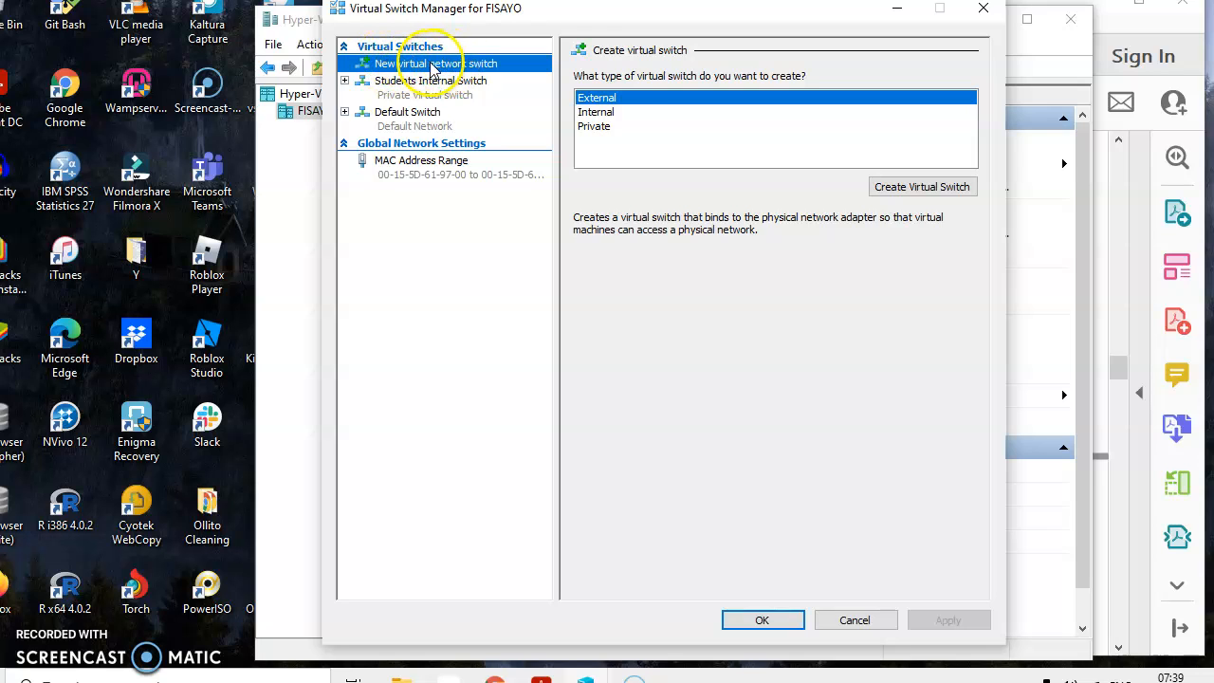
pyautogui.click(605, 113)
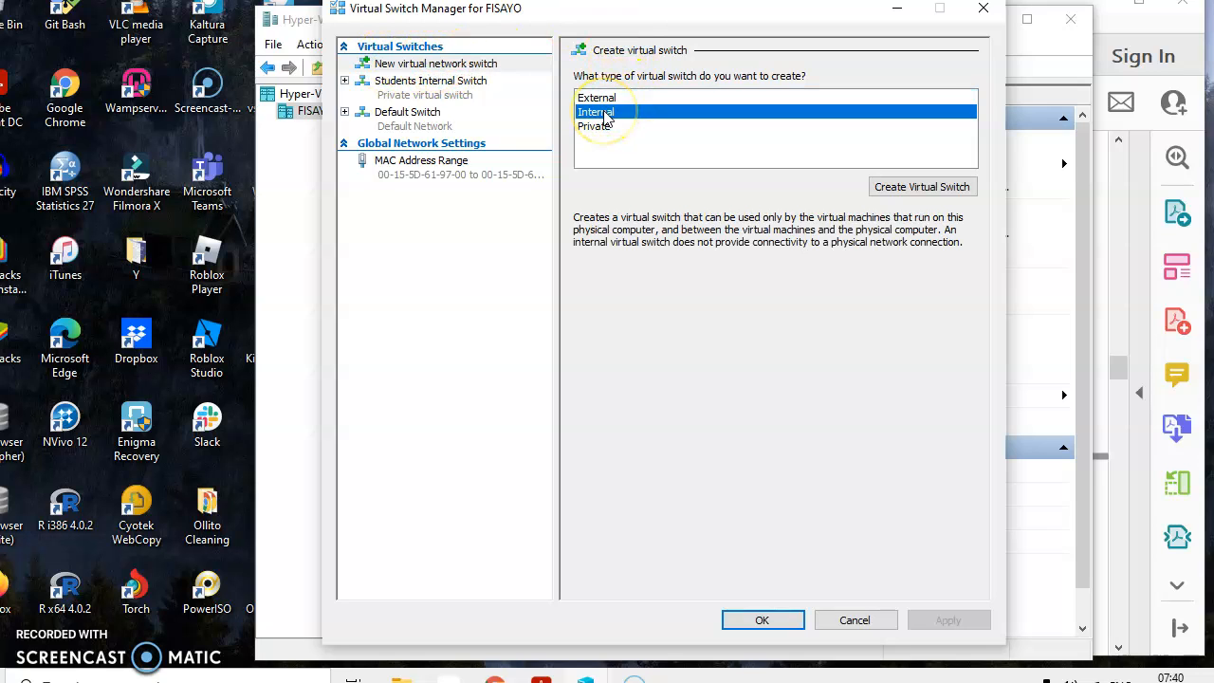
pyautogui.click(890, 189)
pyautogui.moveTo(680, 99); pyautogui.dragTo(561, 90)
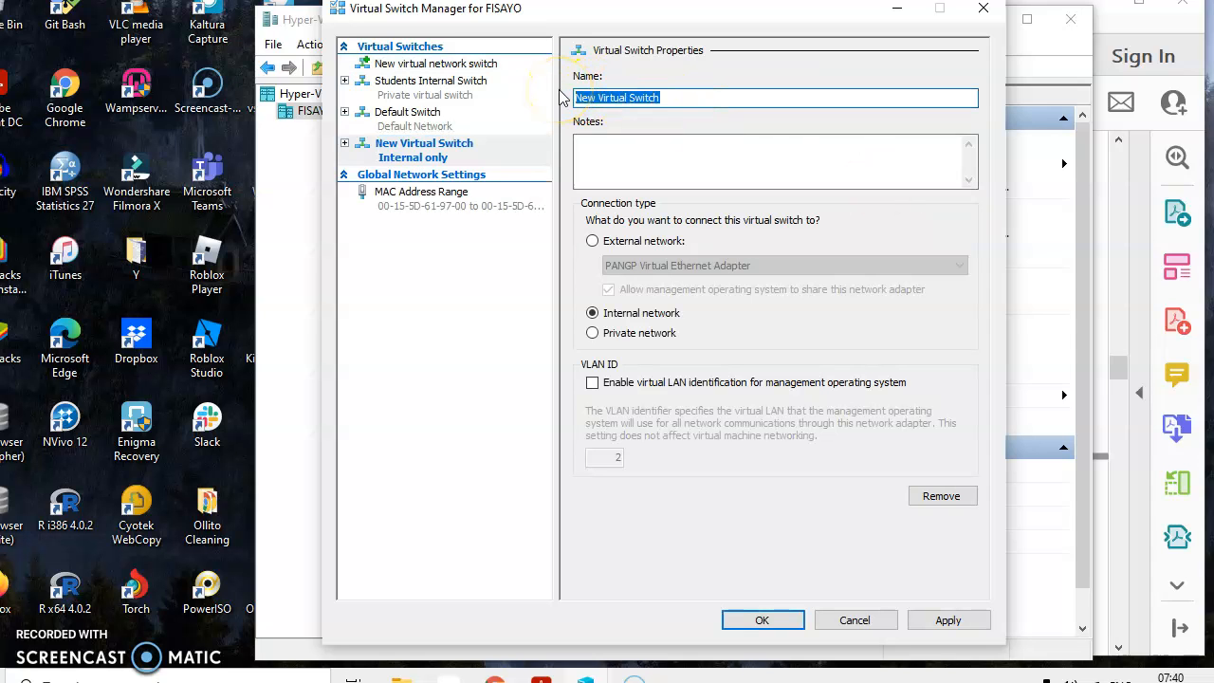
pyautogui.write('Student I')
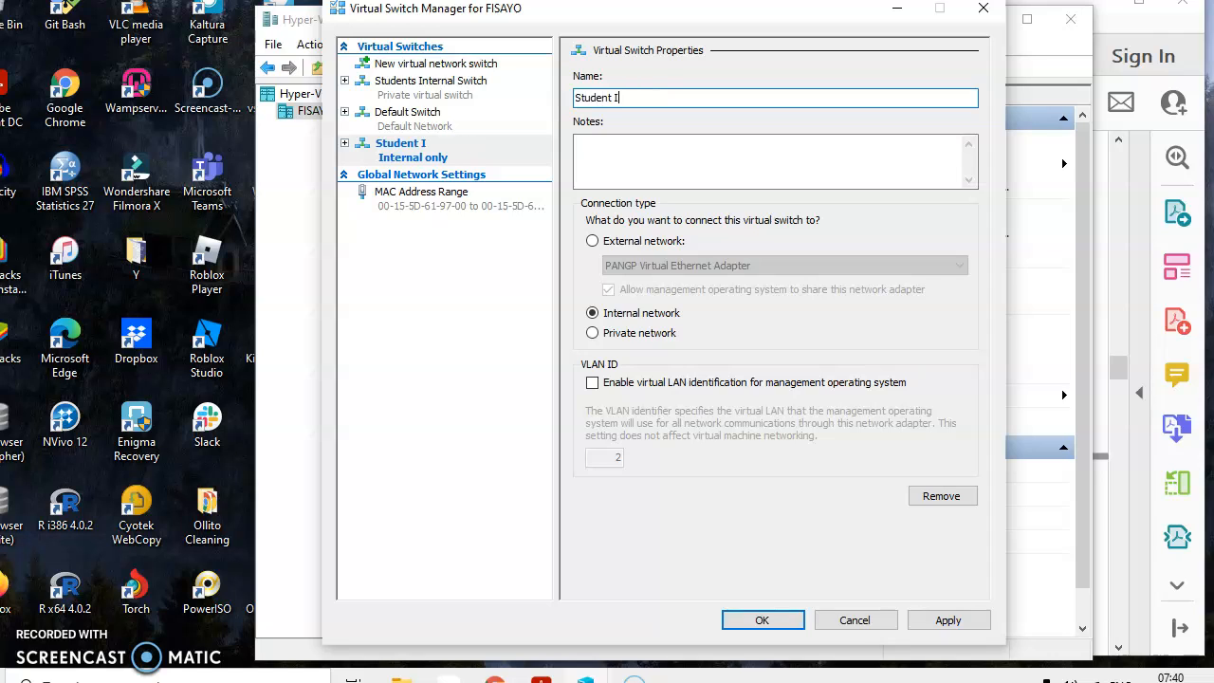
pyautogui.write('nternal Switch')
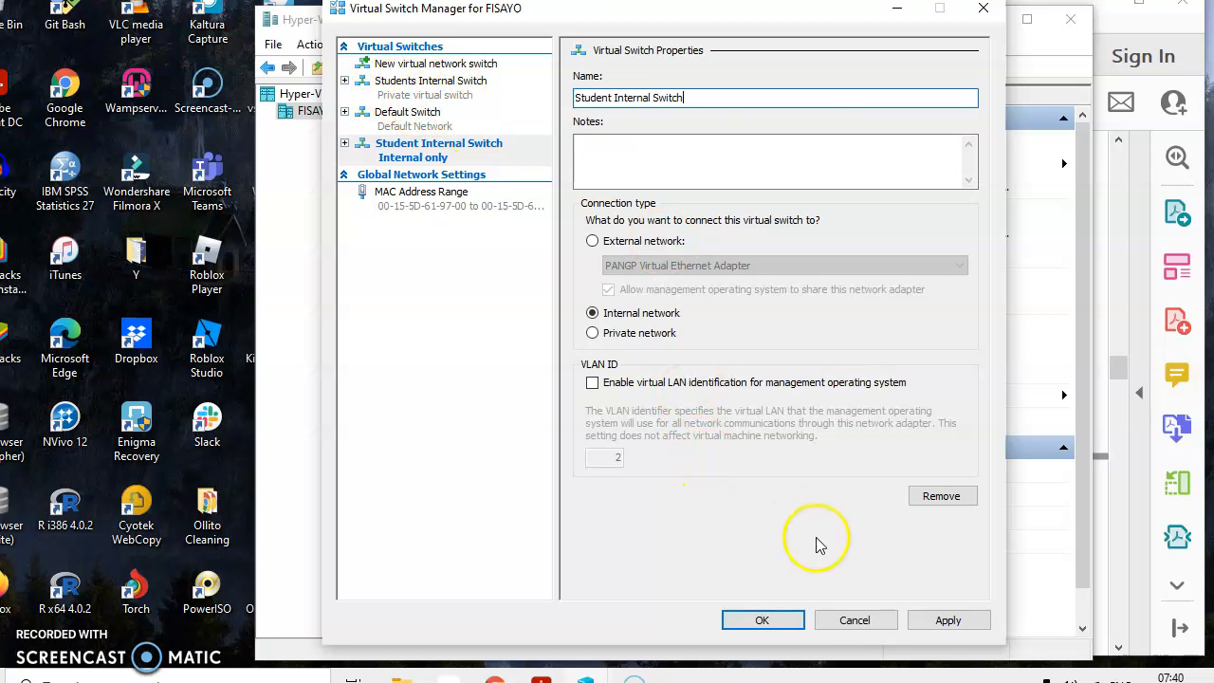
pyautogui.click(854, 621)
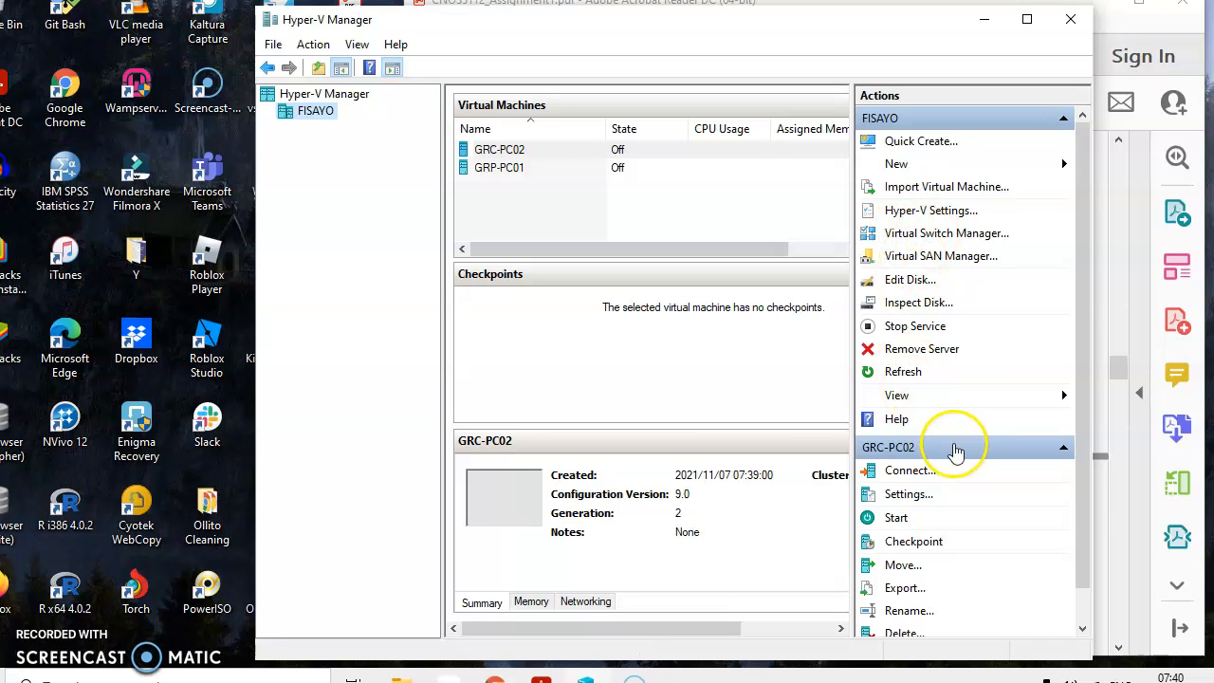
# - Add a second network adapter to GRC-PC02, connect it to Students Internal Switch, and save the settings
pyautogui.click(498, 154)
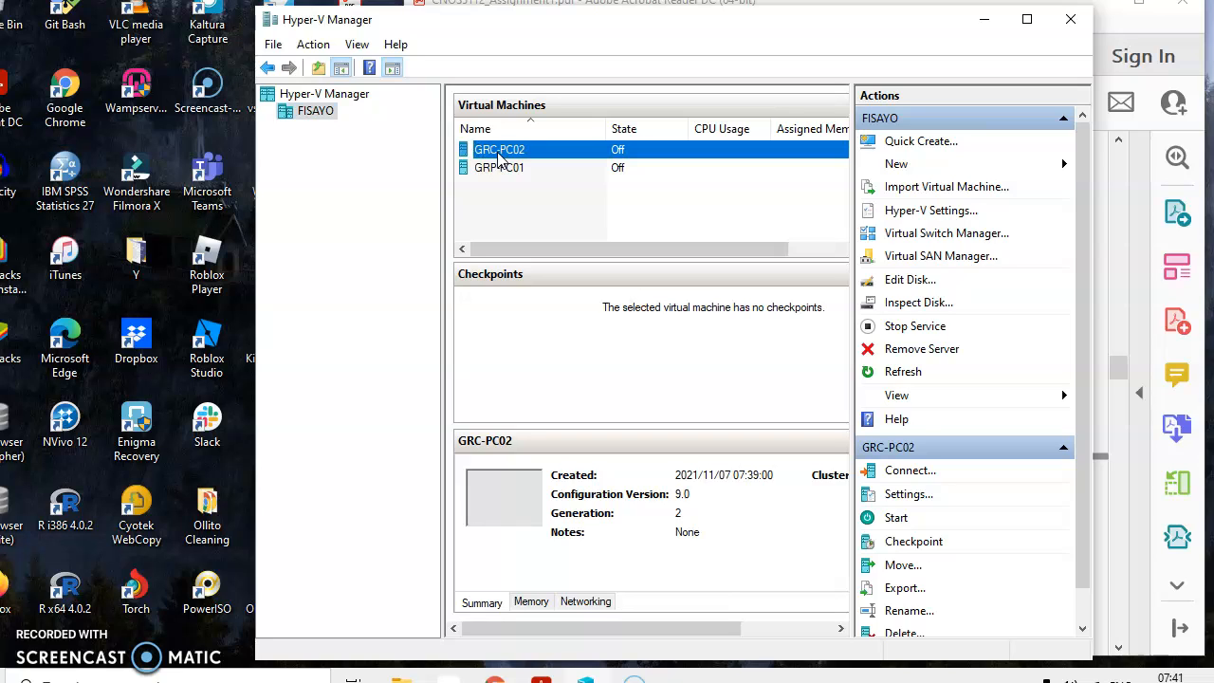
pyautogui.click(900, 497)
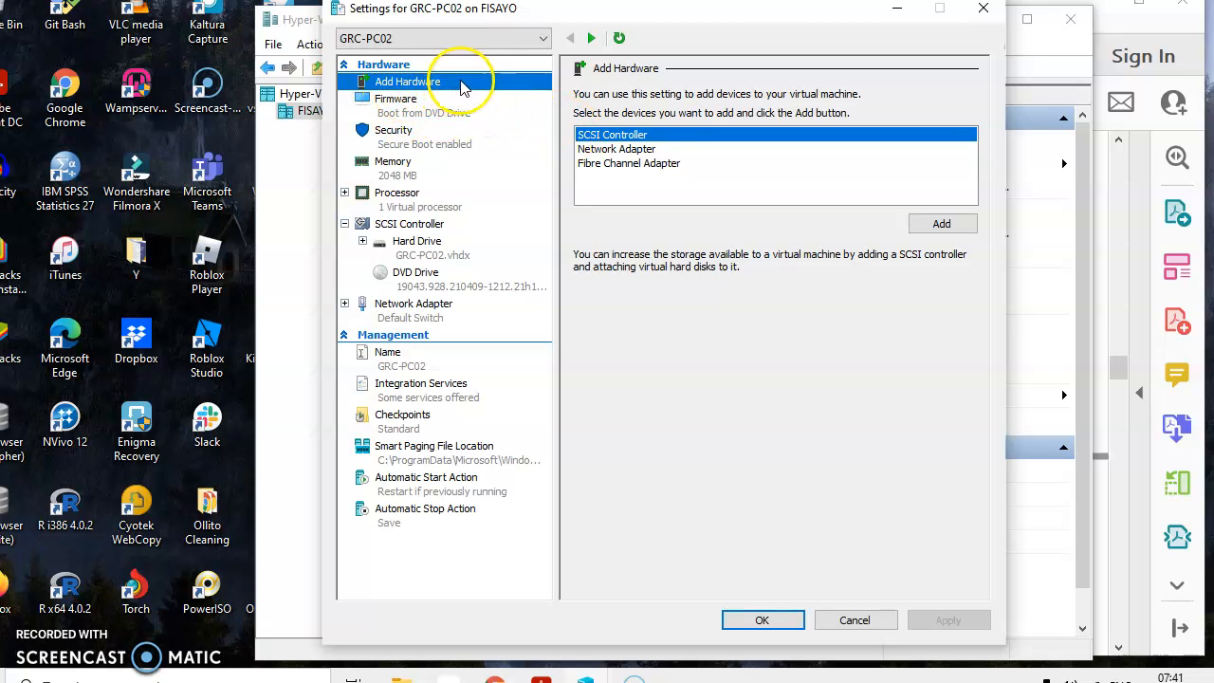
pyautogui.click(617, 152)
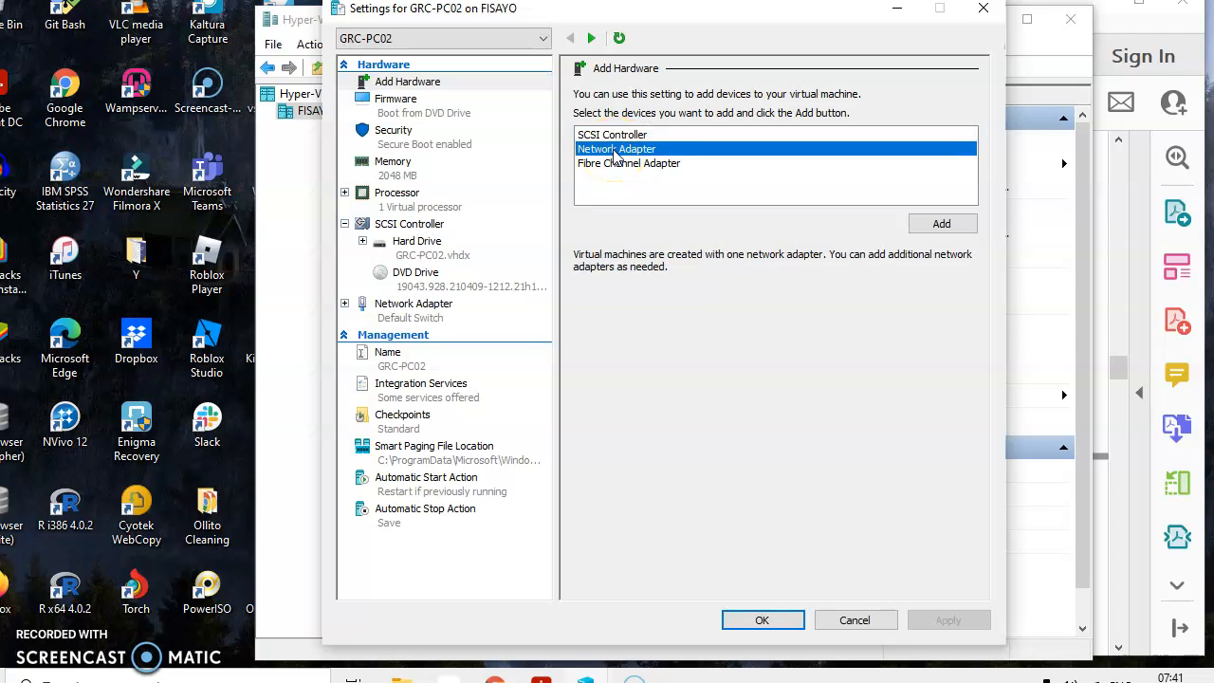
pyautogui.click(936, 228)
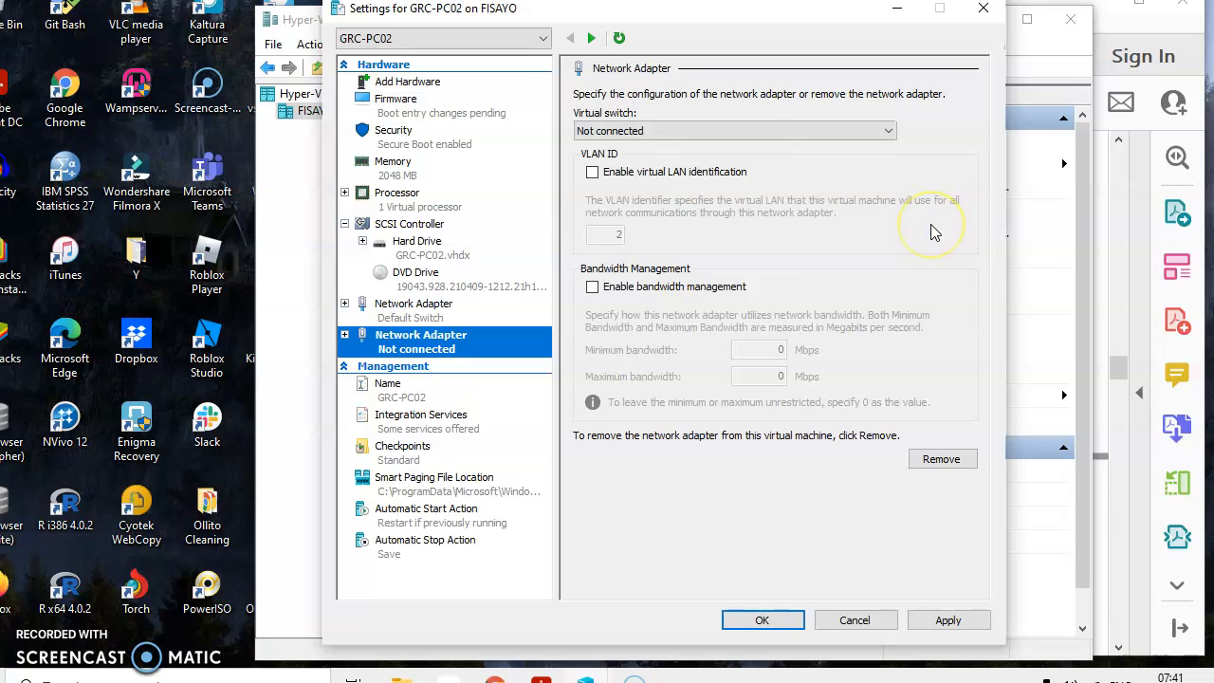
pyautogui.click(804, 134)
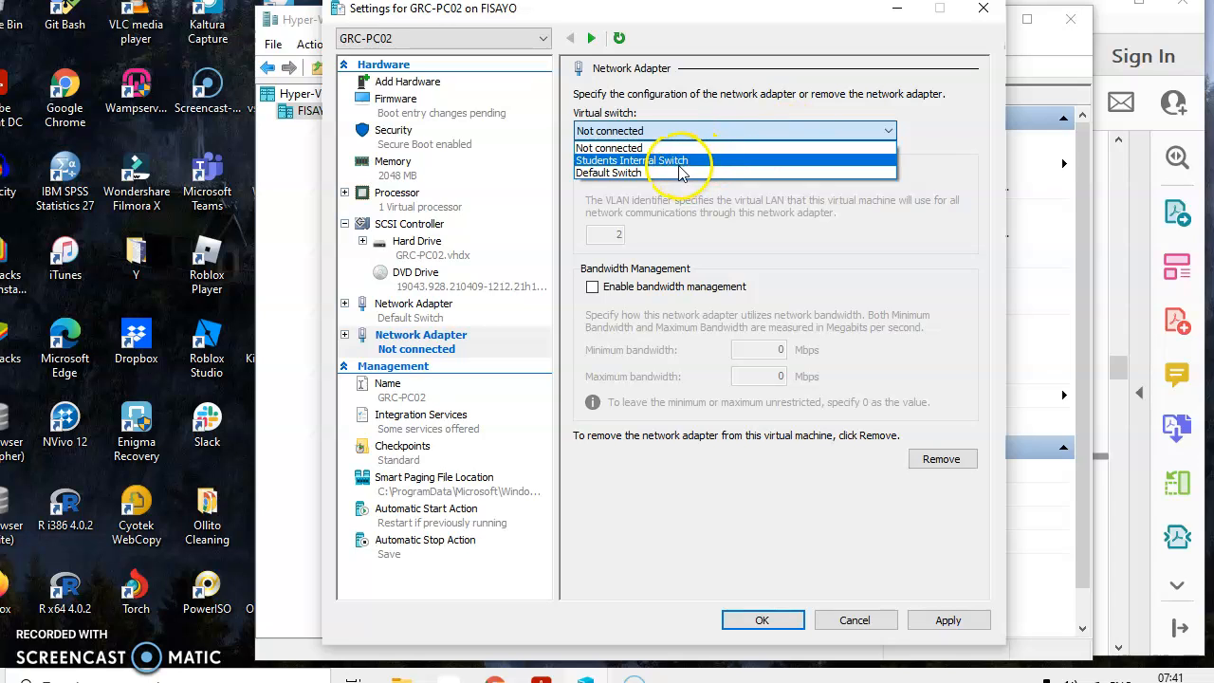
pyautogui.click(676, 161)
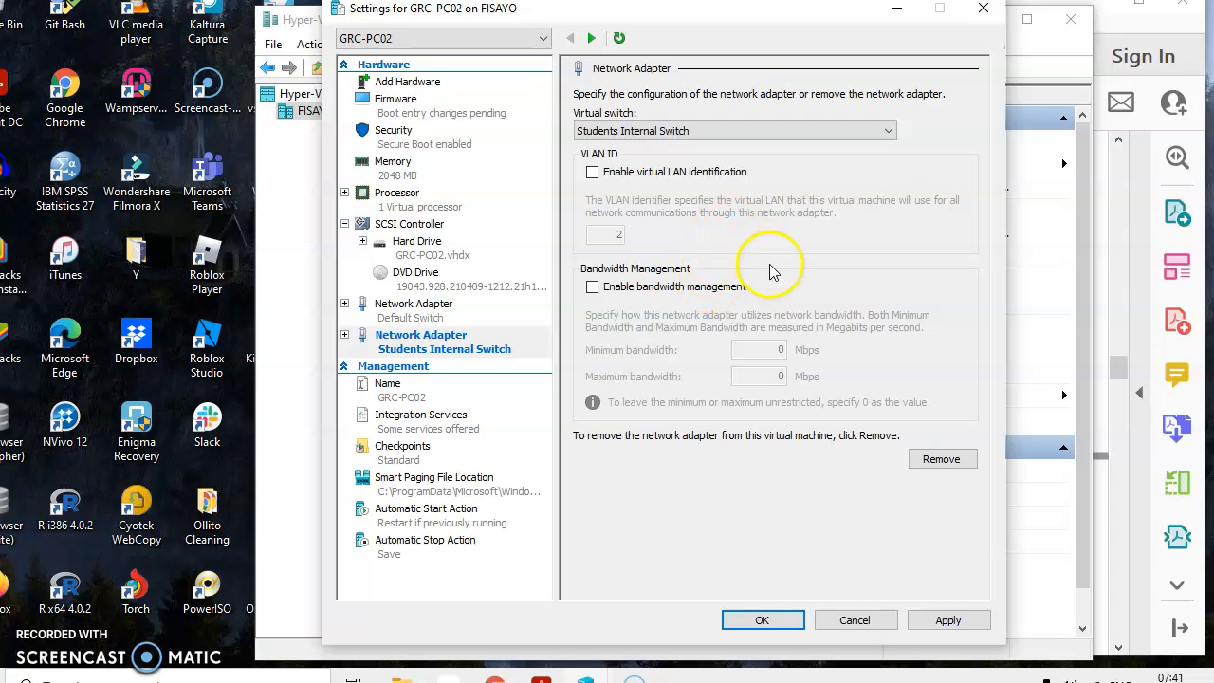
pyautogui.click(949, 621)
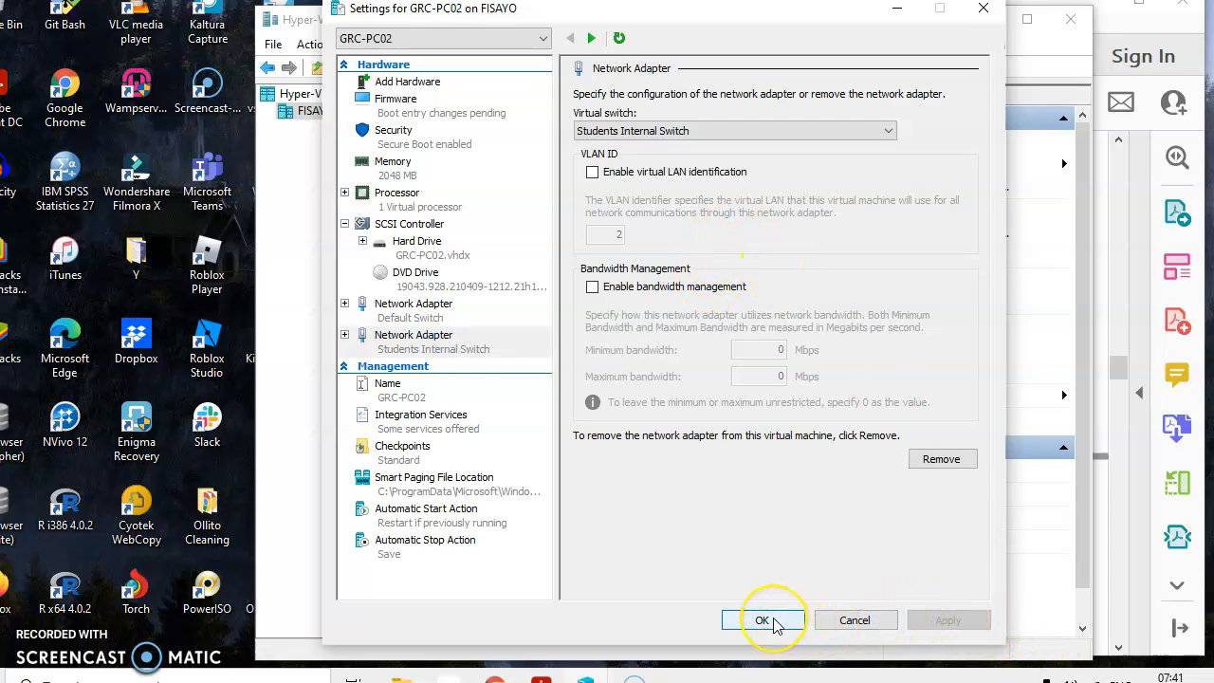
pyautogui.click(774, 623)
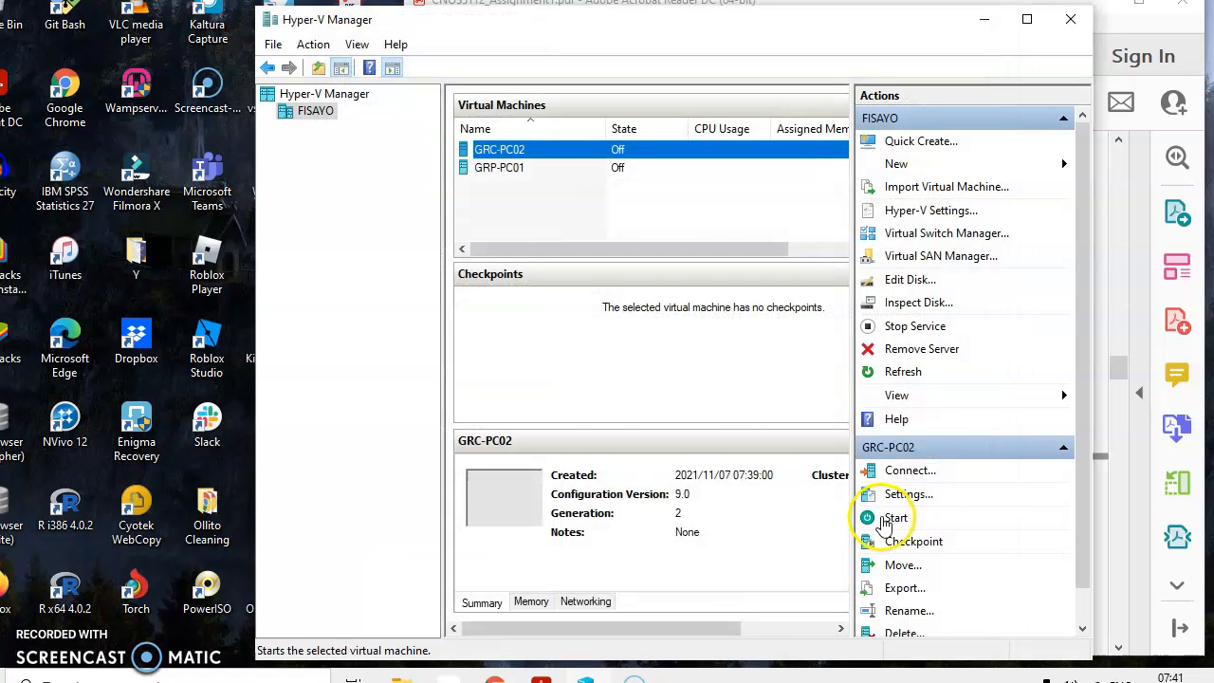
# - Check the network adapters and their switch connections in the GRC-PC02 settings
pyautogui.click(906, 495)
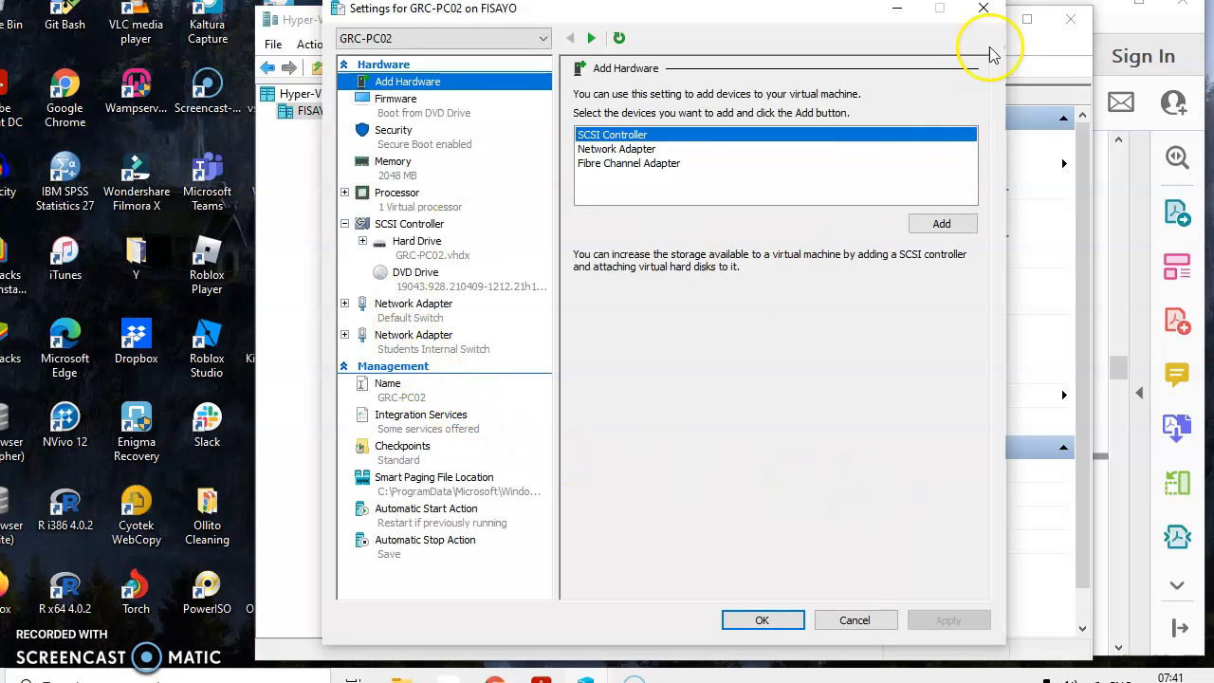
pyautogui.click(987, 11)
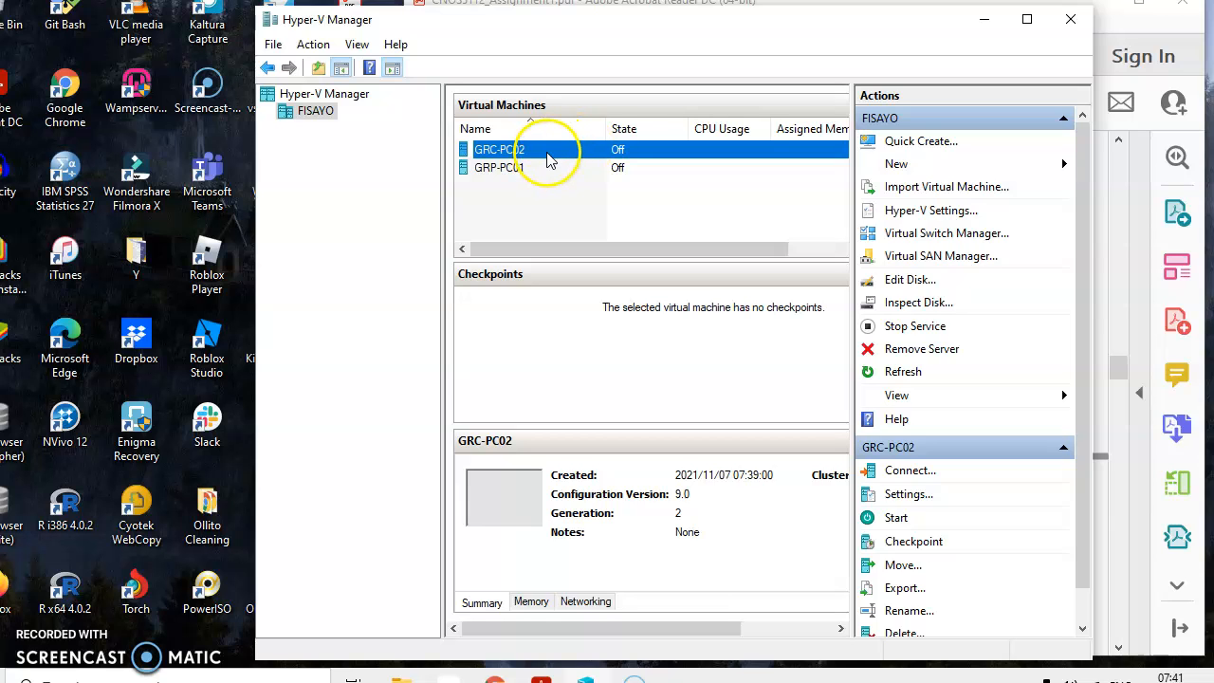
pyautogui.click(913, 501)
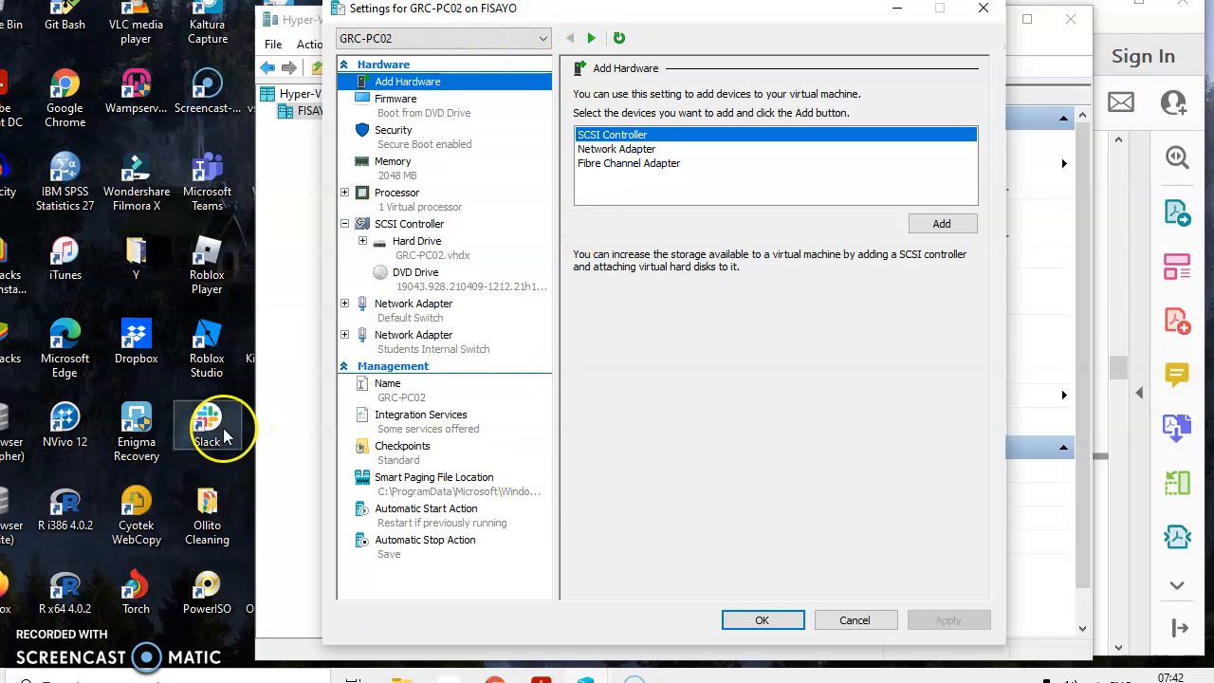
# - Switch to the assignment PDF in Acrobat Reader and read the two-adapter requirements under Q.2.1 Installing Windows 10
pyautogui.moveTo(541, 677)
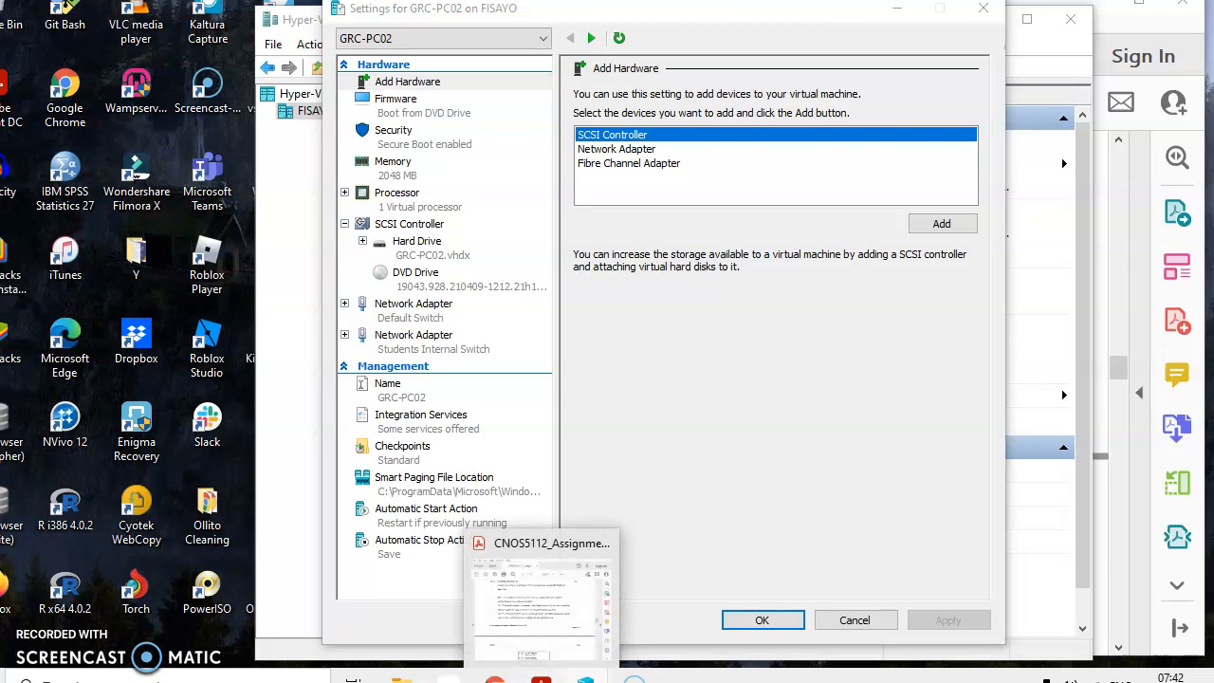
pyautogui.click(540, 603)
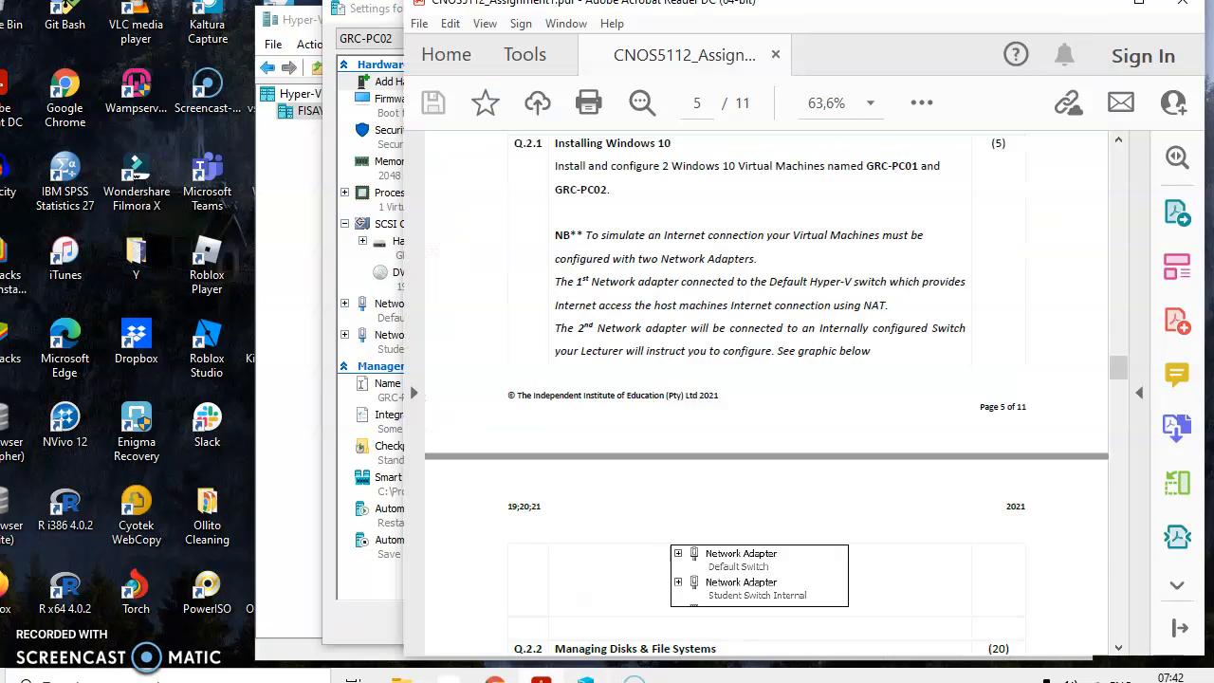
pyautogui.click(1119, 648)
pyautogui.click(1118, 648)
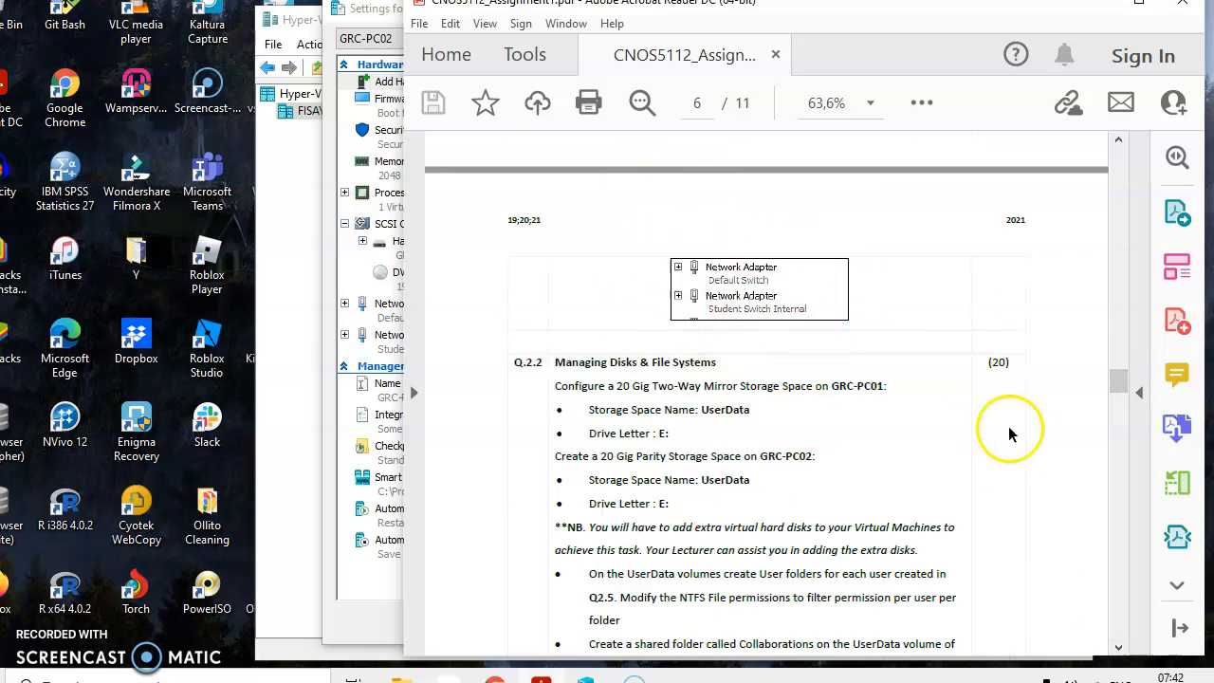
pyautogui.click(1120, 142)
pyautogui.click(1120, 142)
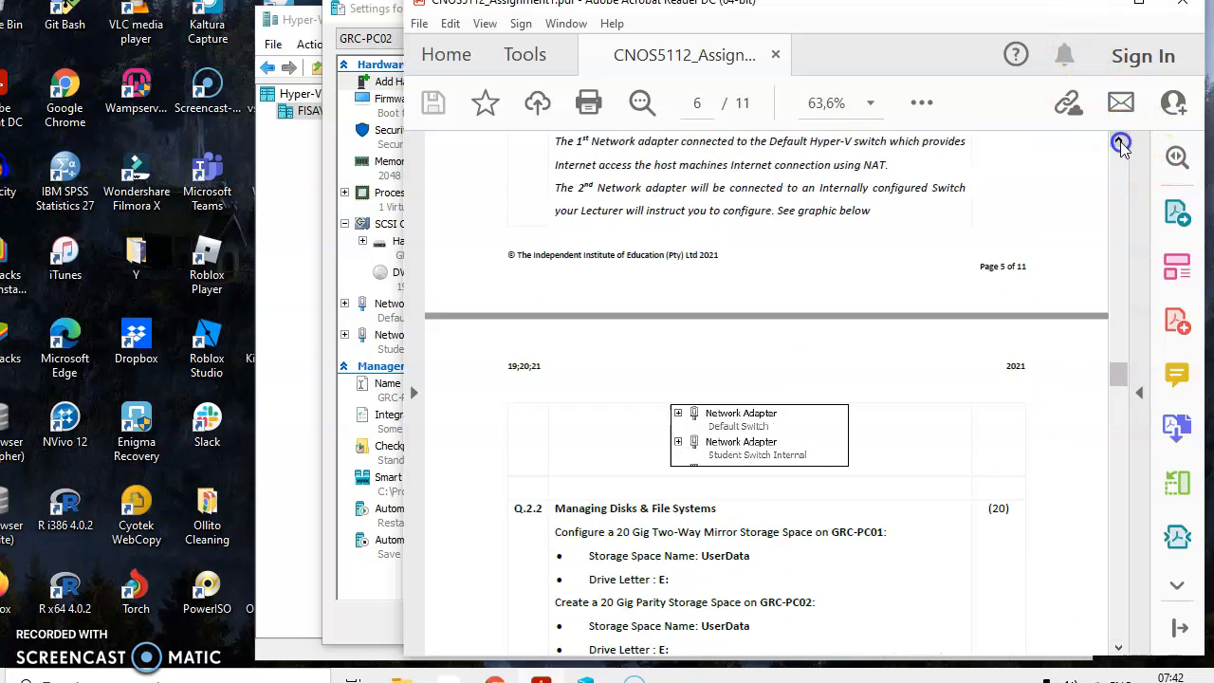
pyautogui.click(1120, 142)
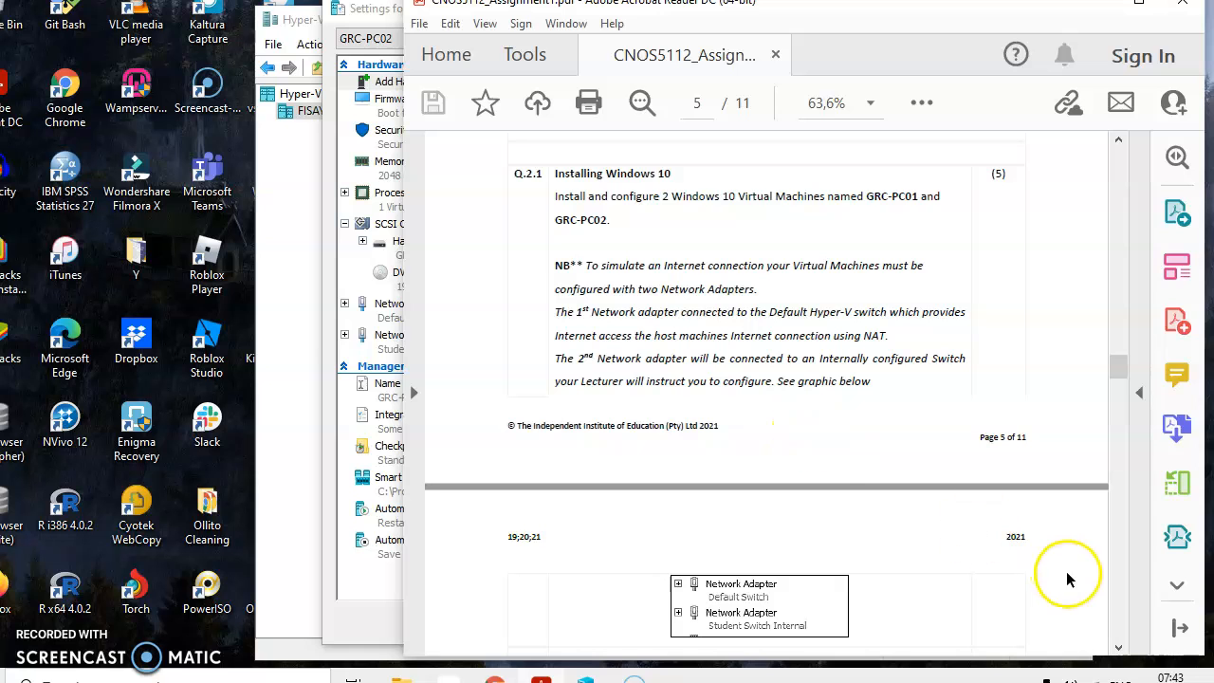
# - Read the storage space and shared folder requirements under Q.2.2 Managing Disks & File Systems
pyautogui.click(1118, 648)
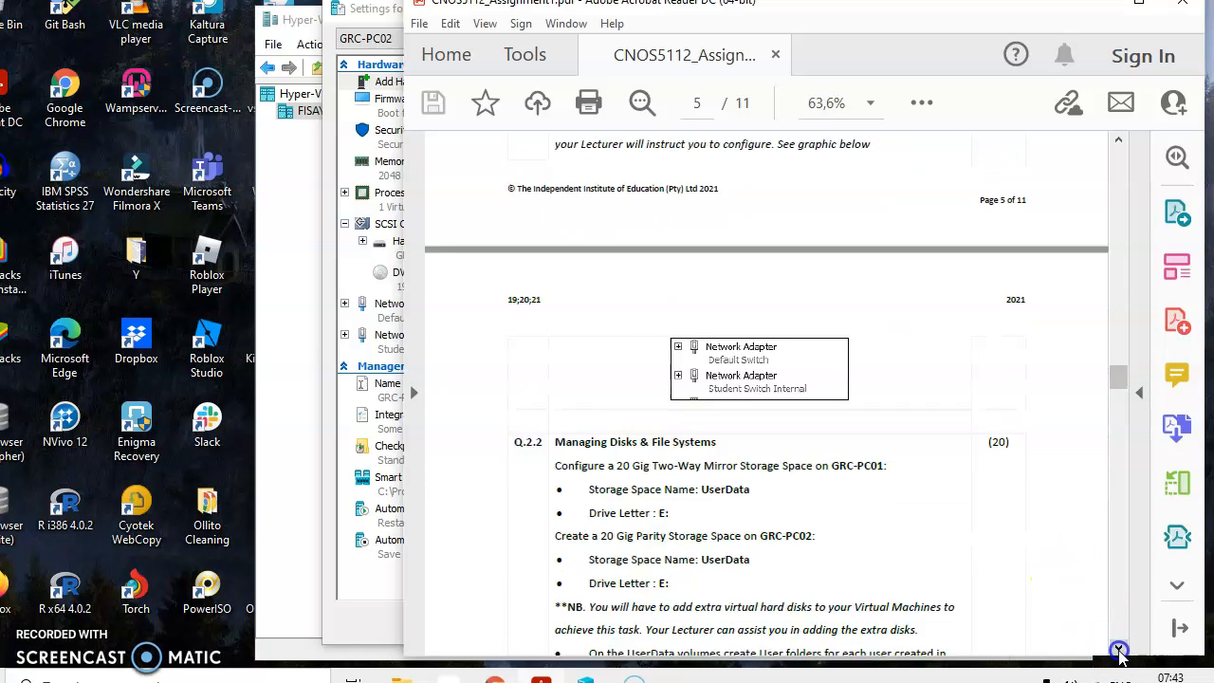
pyautogui.click(1120, 652)
pyautogui.click(1120, 651)
pyautogui.click(1120, 651)
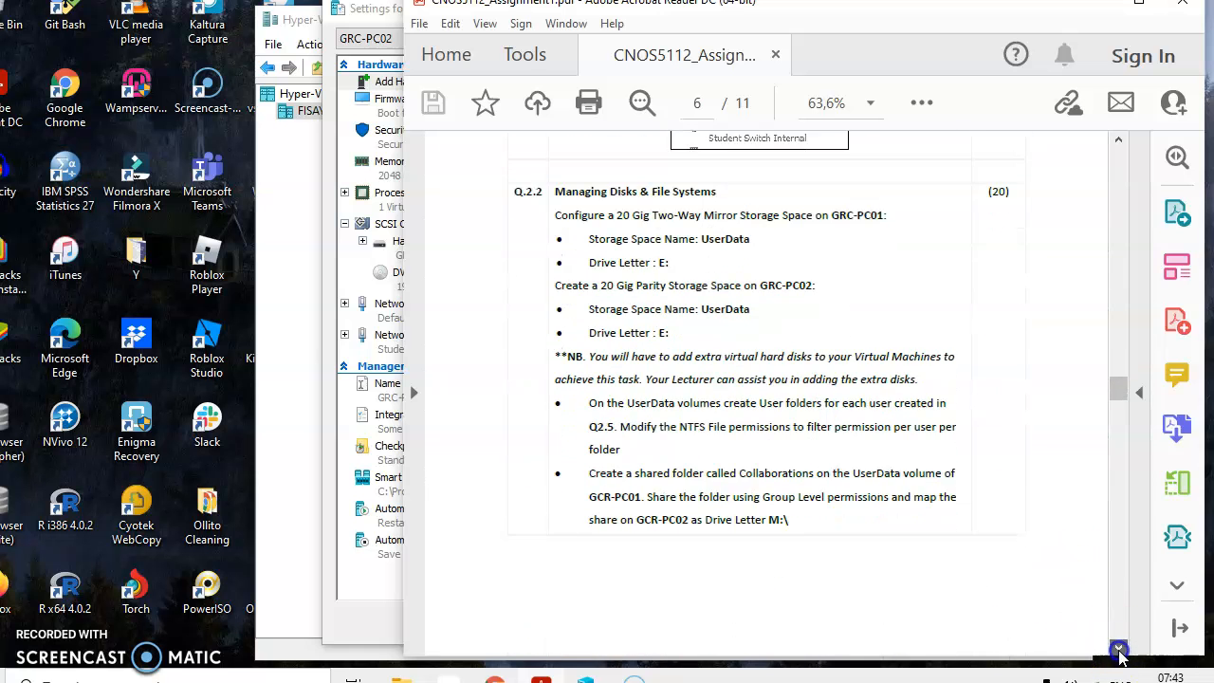
pyautogui.click(1119, 652)
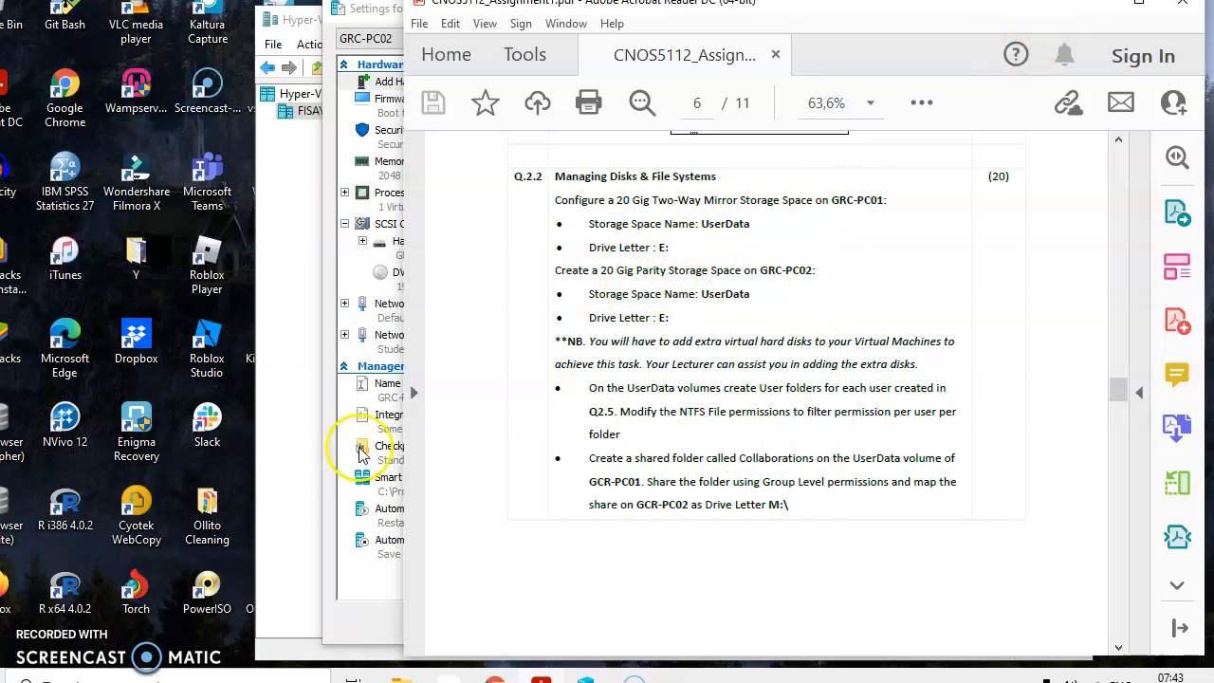
# - Close the GRC-PC02 settings window and return to Hyper-V Manager
pyautogui.click(319, 486)
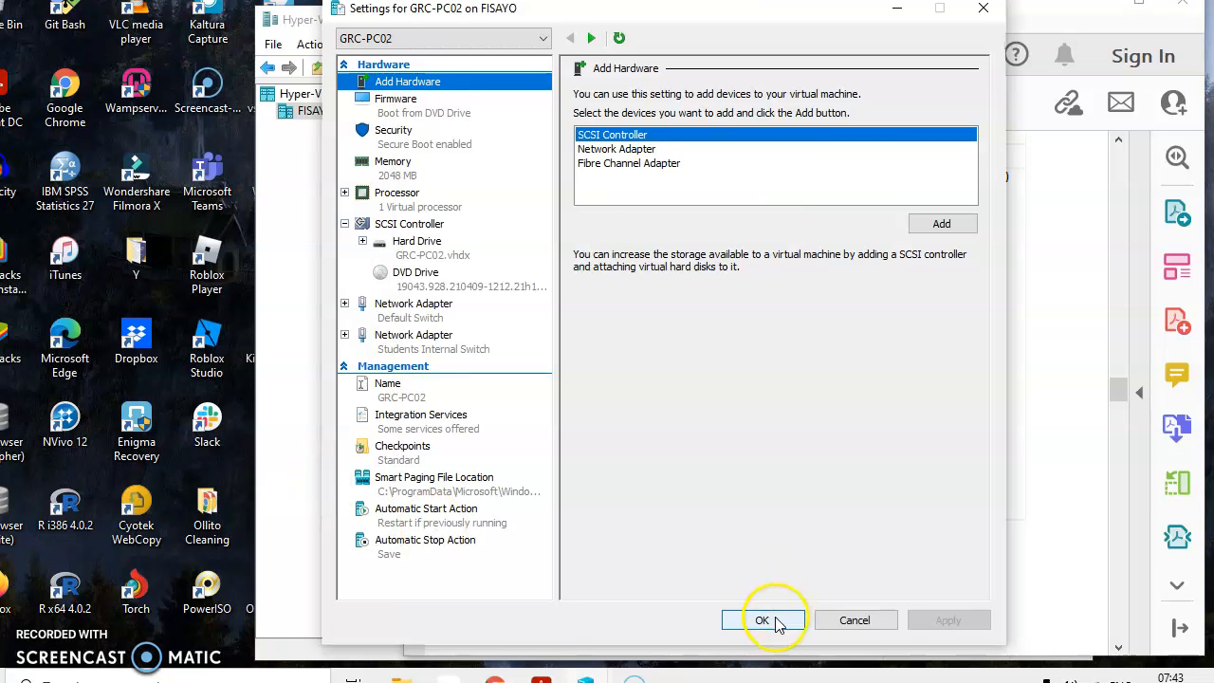
pyautogui.click(776, 620)
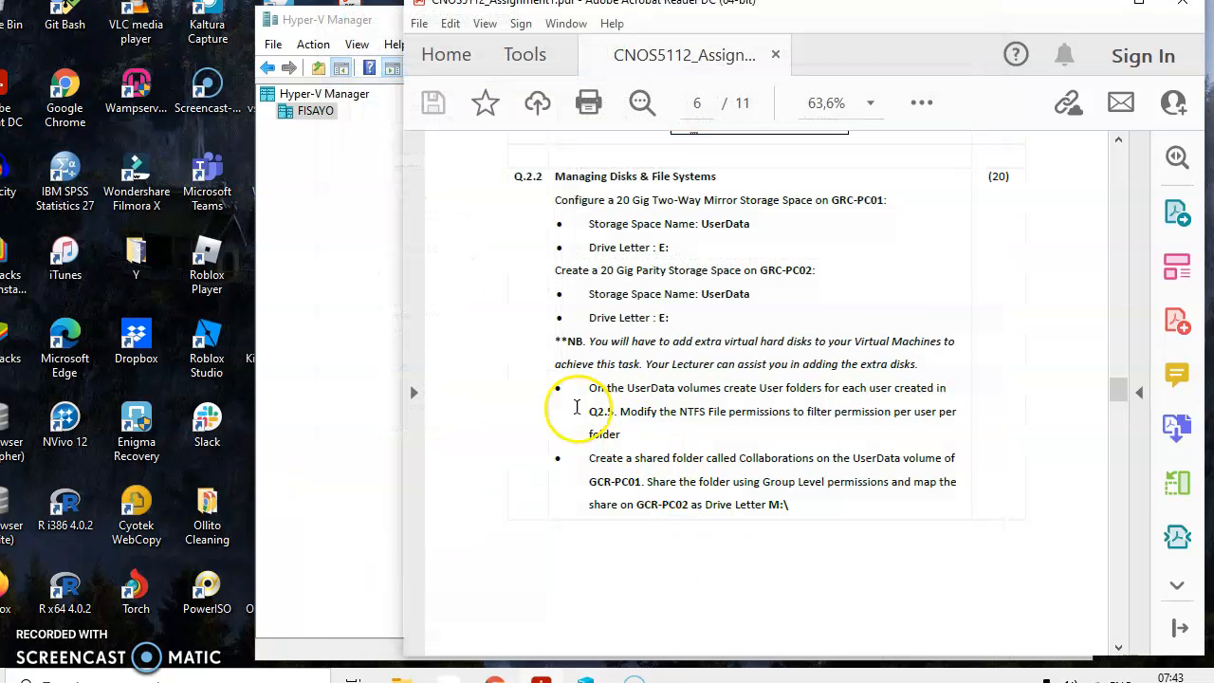
pyautogui.click(325, 271)
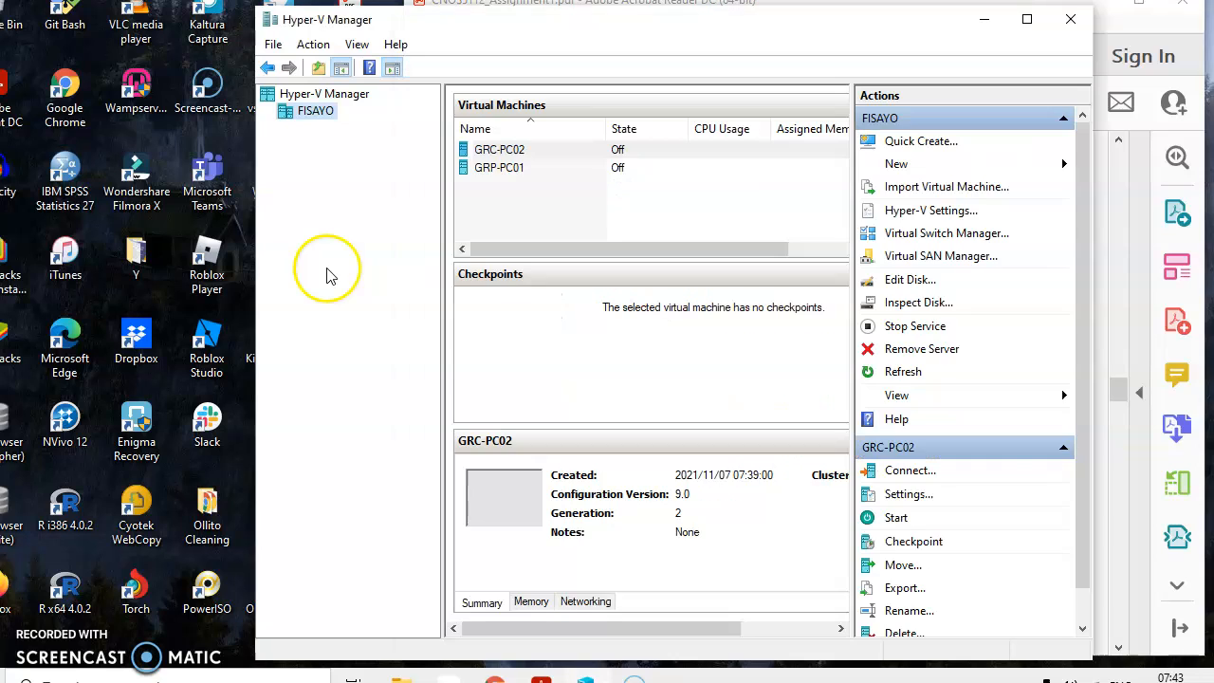